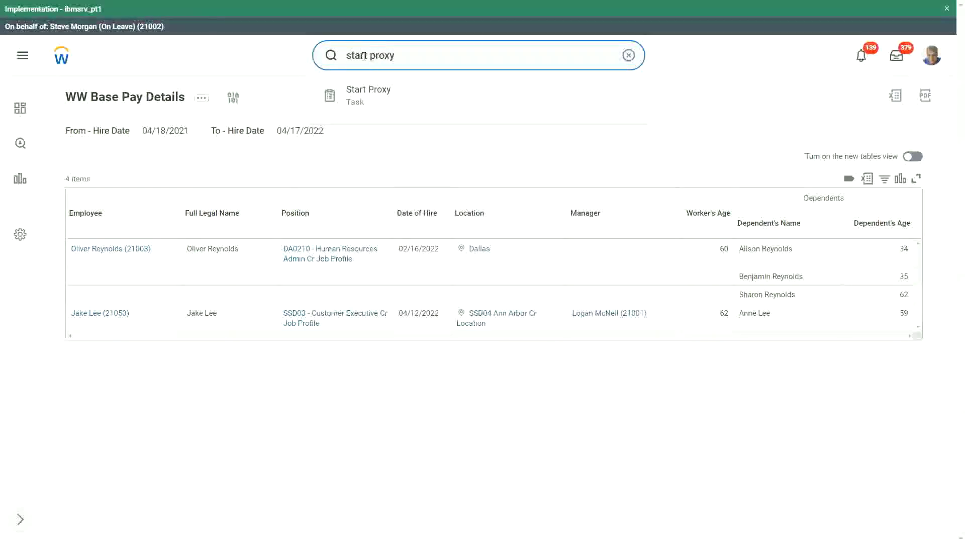
Run Start Proxy, select the searched worker in Act As, and confirm to act as them.
left_click(369, 100)
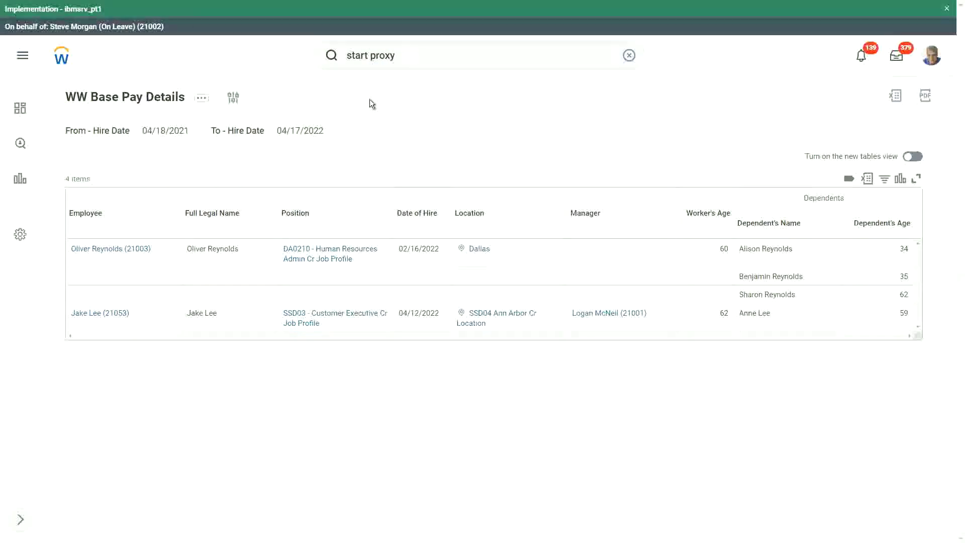
left_click(192, 147)
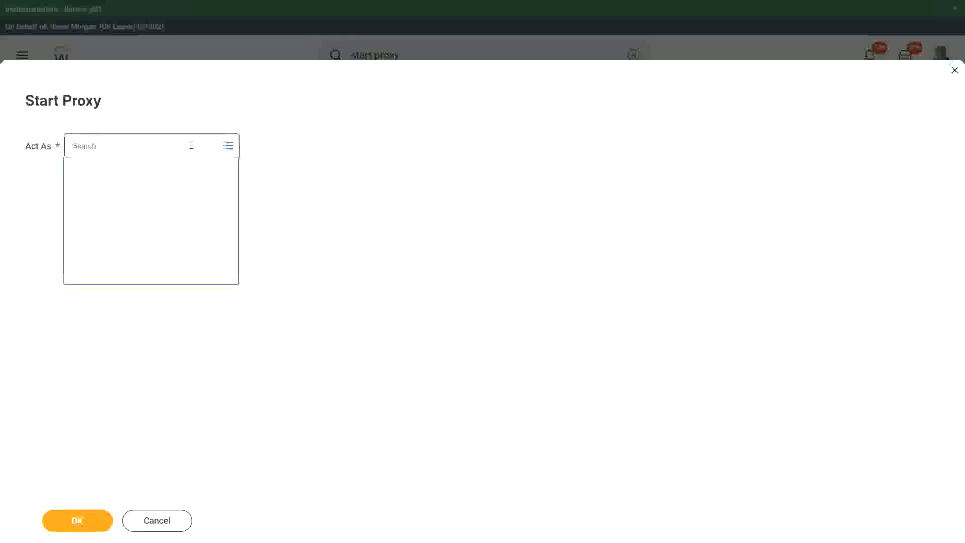
type("joiver rev")
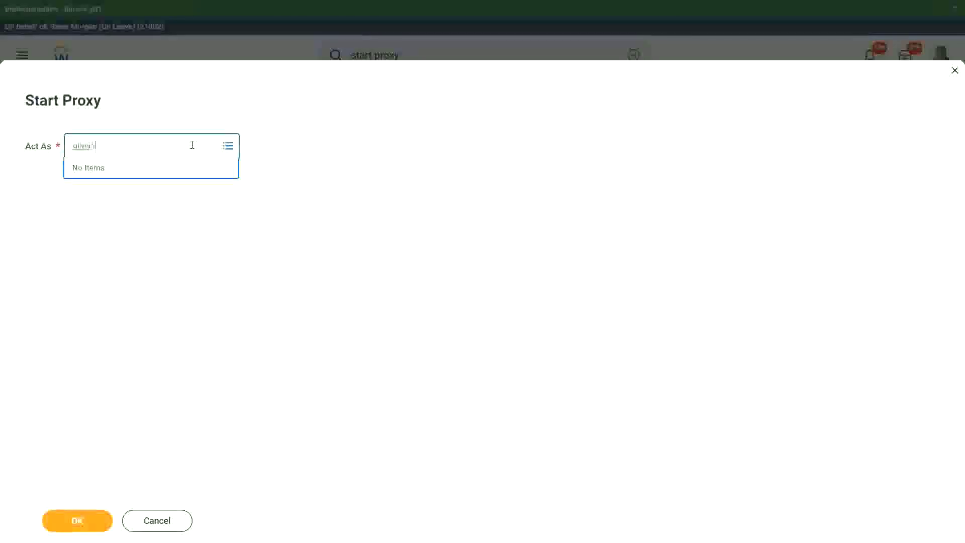
type("nolds")
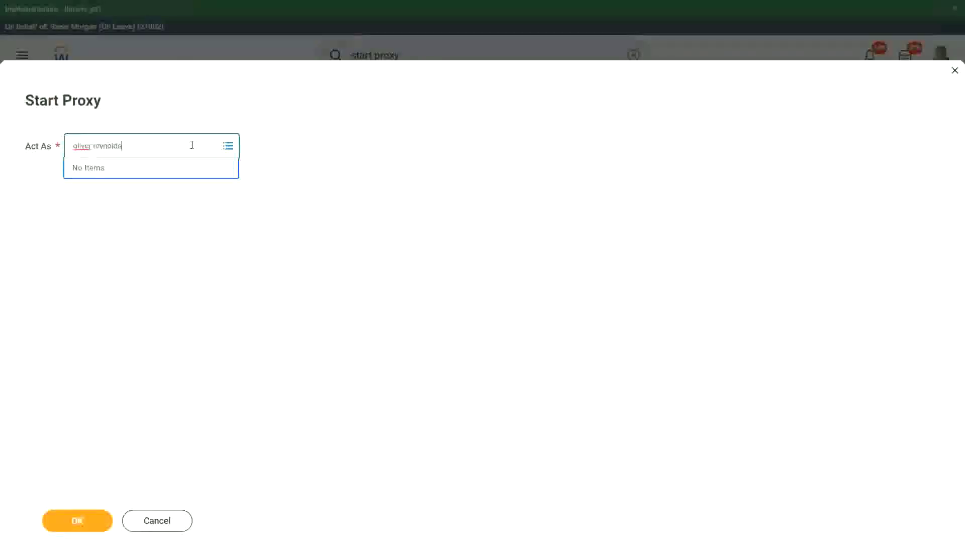
key("Return")
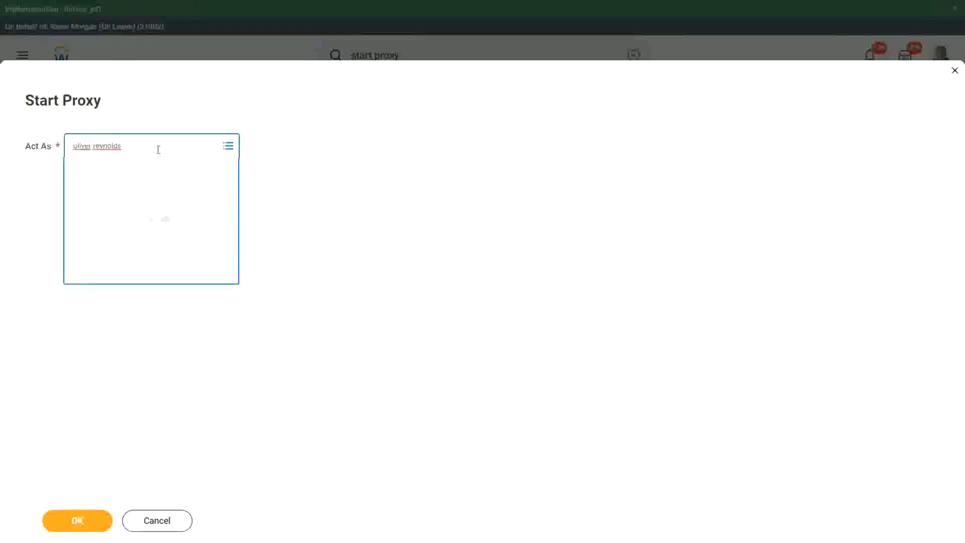
left_click(85, 523)
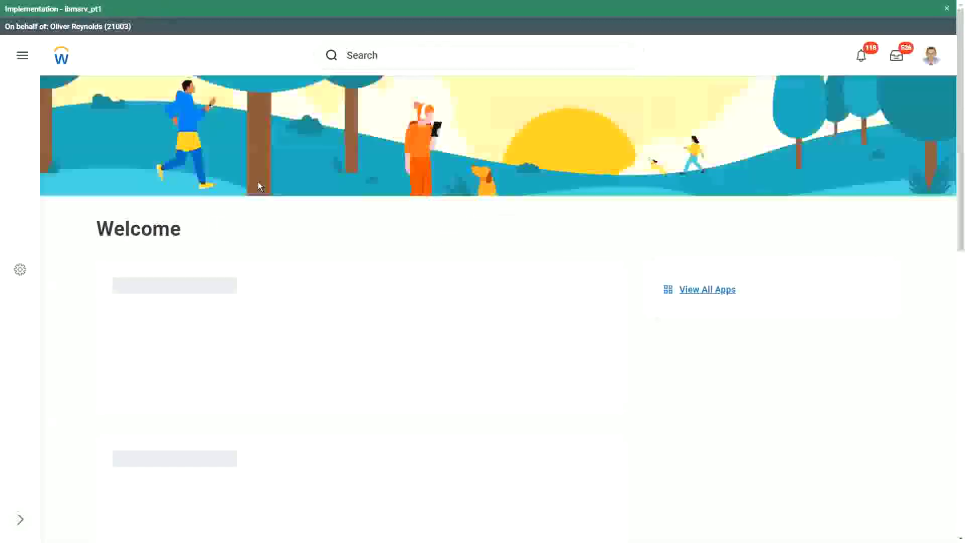
left_click(386, 59)
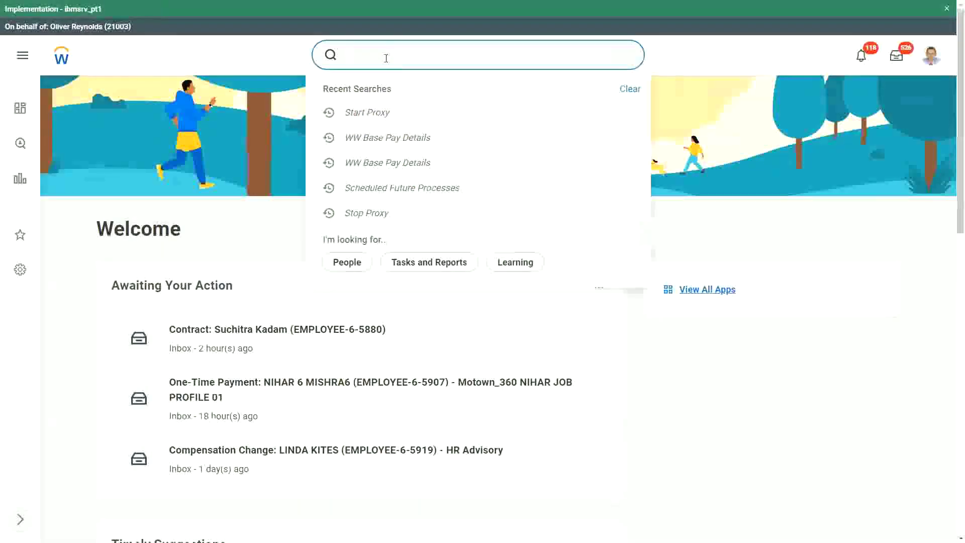
type("ww base pay")
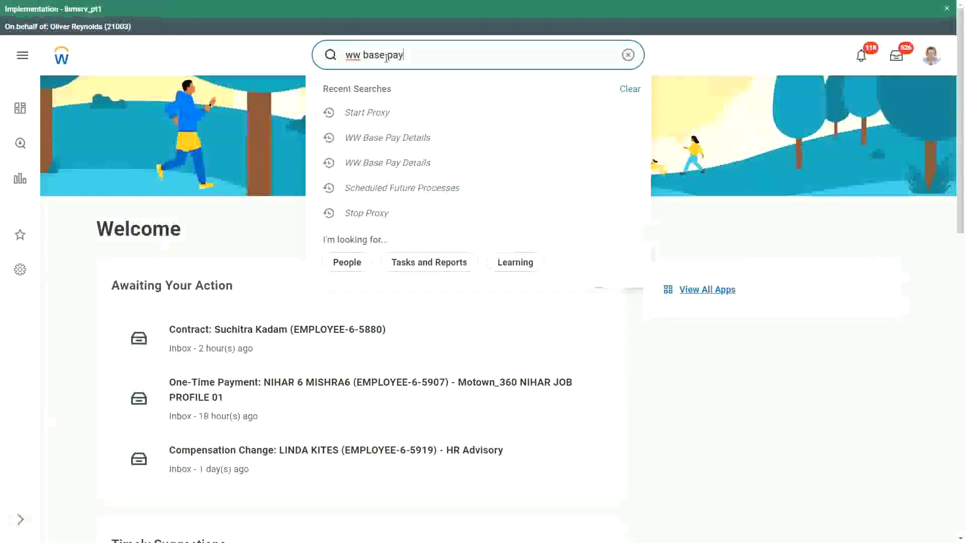
key("Return")
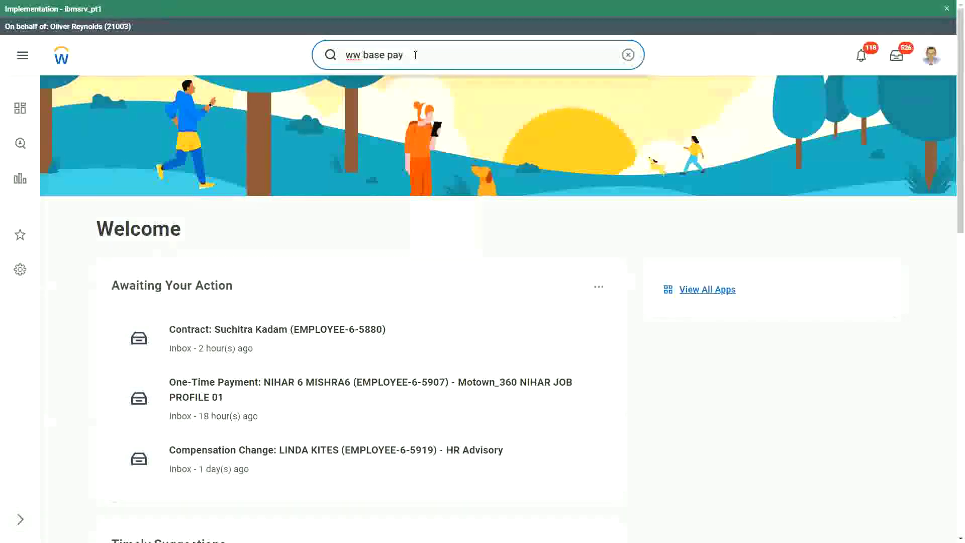
key("BackSpace")
key("BackSpace")
key("BackSpace")
key("BackSpace")
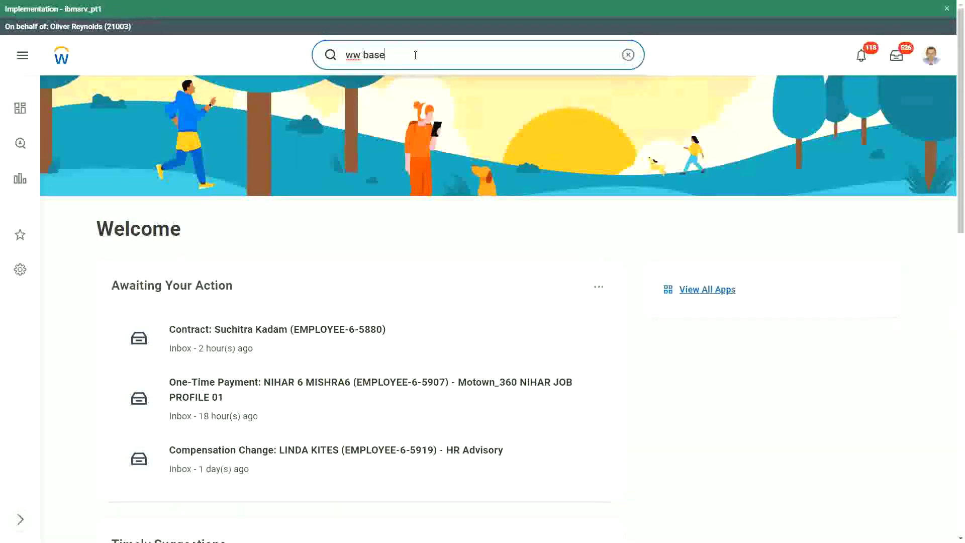
key("BackSpace")
key("BackSpace")
key("BackSpace")
key("BackSpace")
key("BackSpace")
key("BackSpace")
key("BackSpace")
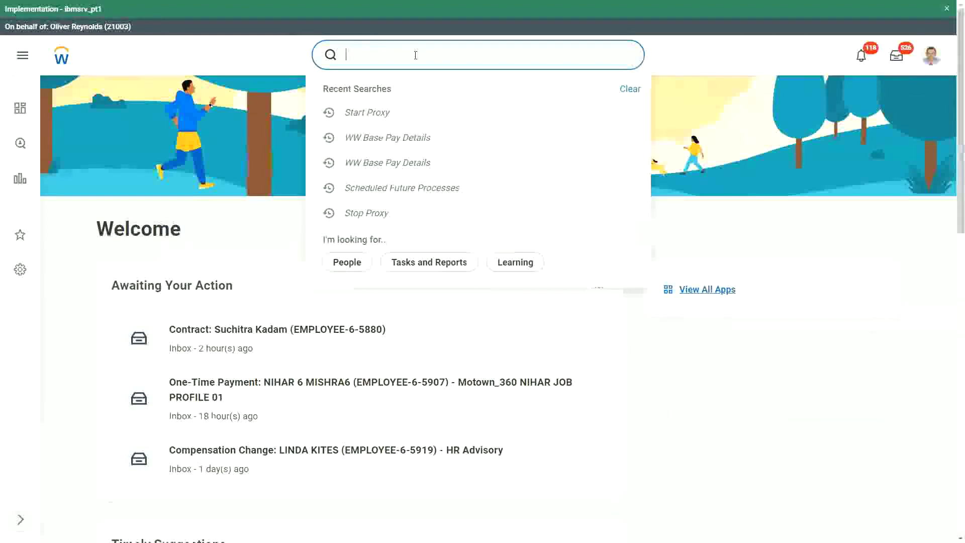
Search 'start proxy' and switch the proxy session to act as a different worker.
type("start")
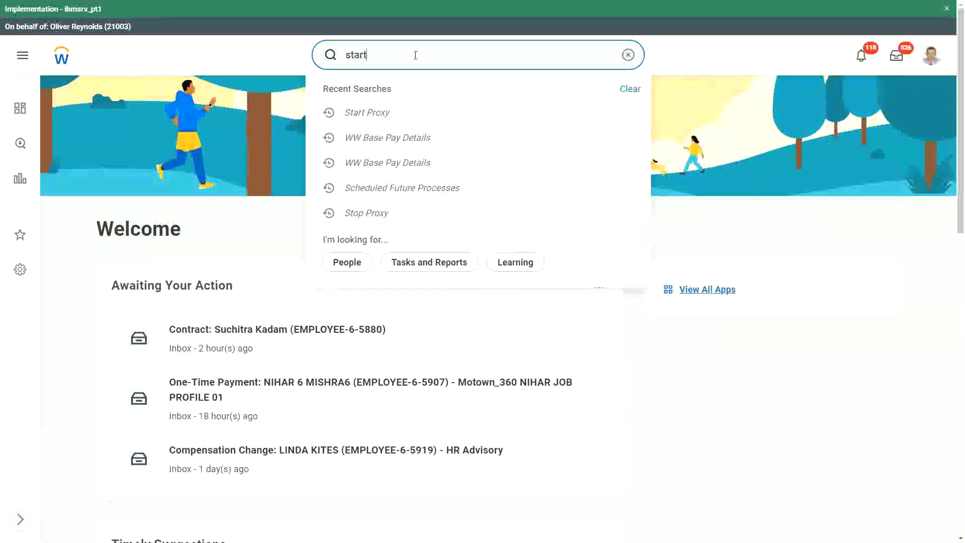
type(" proxy")
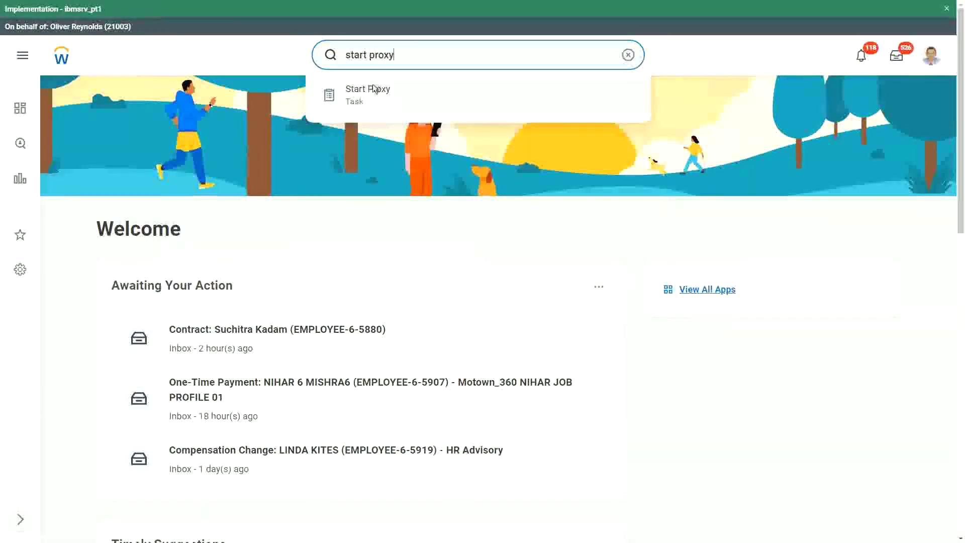
left_click(376, 94)
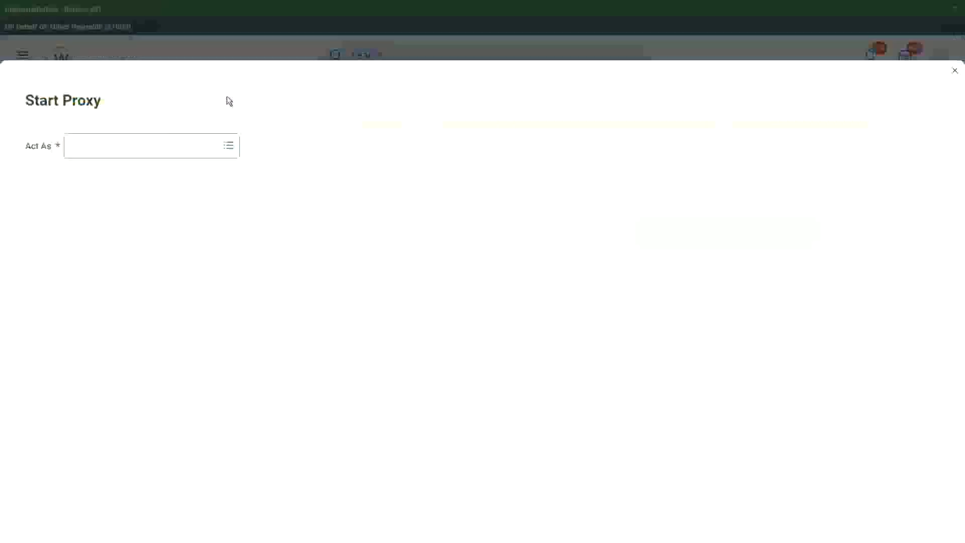
left_click(120, 142)
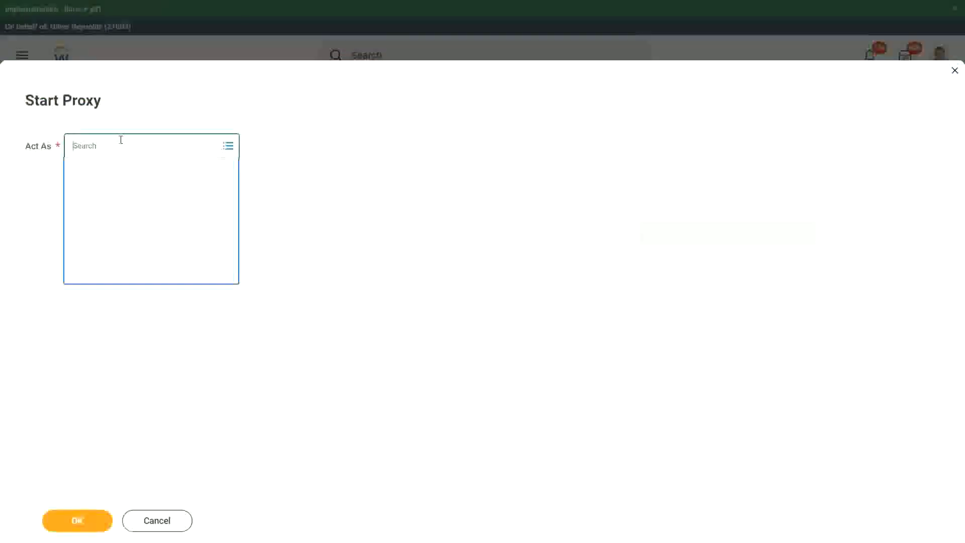
type("imenat")
left_click(91, 526)
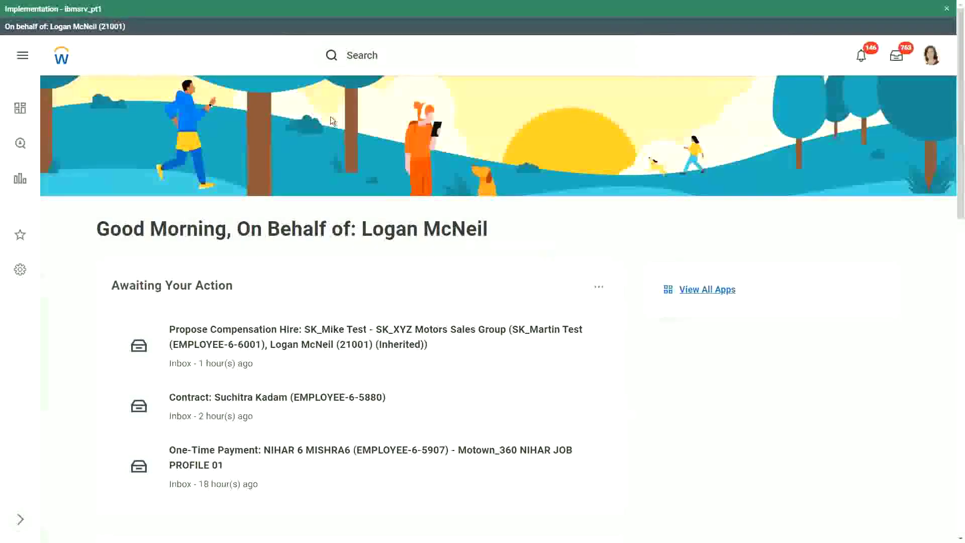
Search 'rd: ww base pay' and open the WW Base Pay Details report definition.
left_click(373, 60)
type("rd: ww")
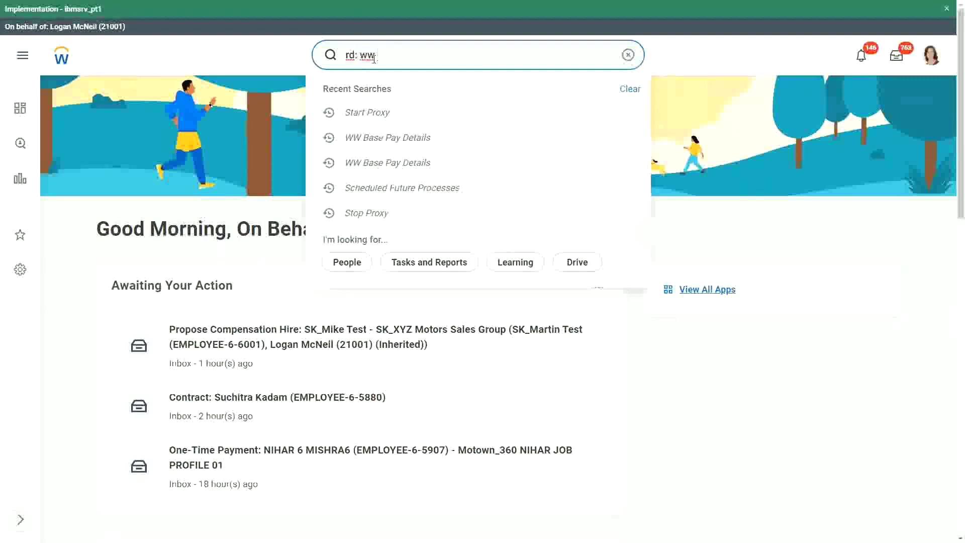
type(" base pay")
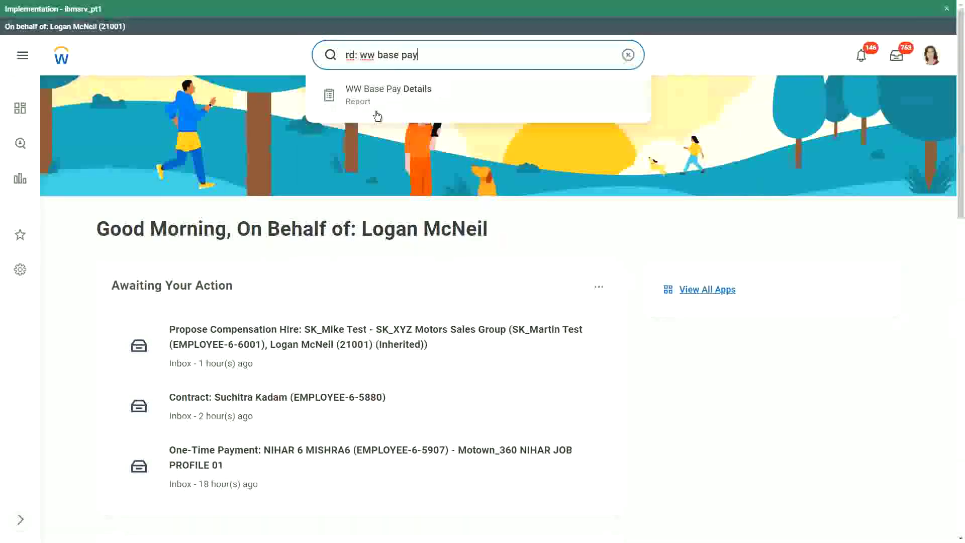
left_click(386, 95)
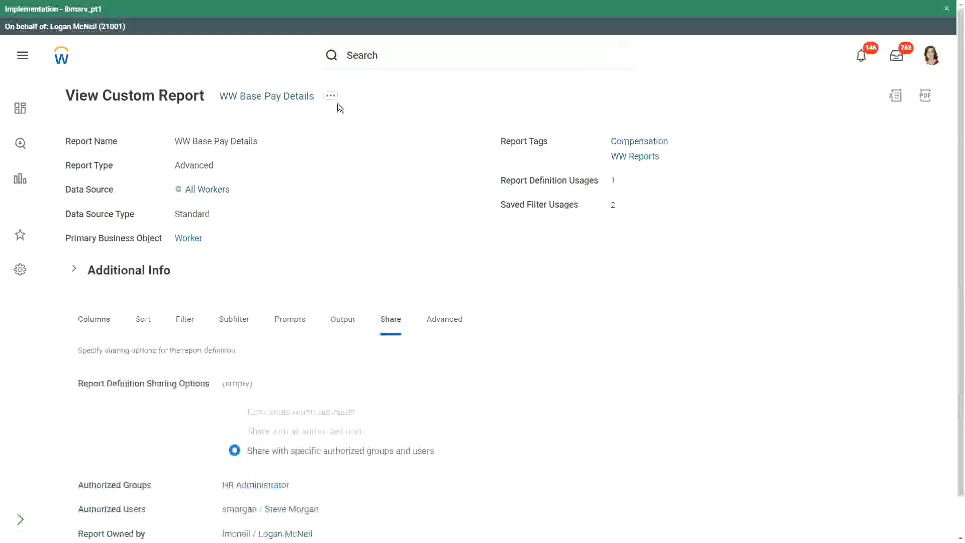
Schedule the WW Base Pay Details report from its Custom Report actions with Daily Recurrence frequency.
left_click(331, 96)
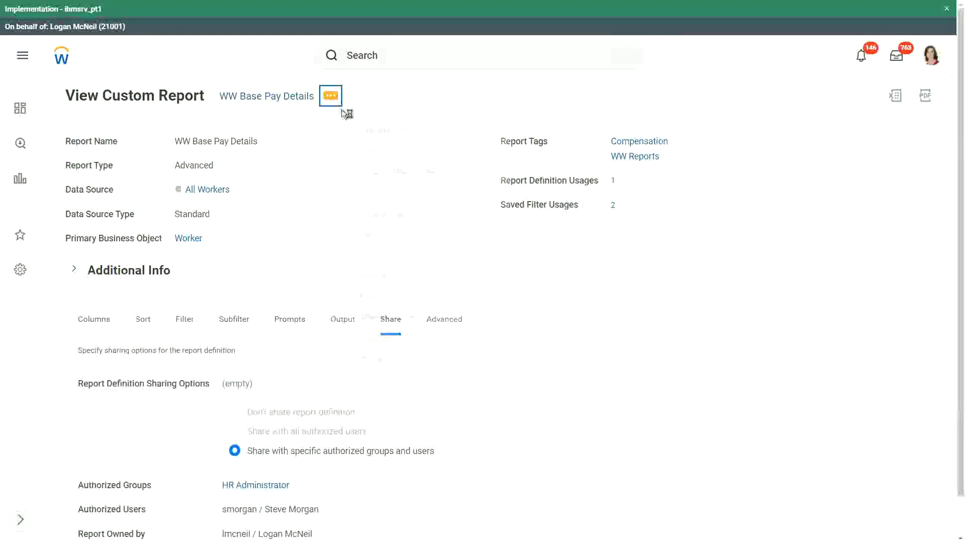
mouse_move(390, 144)
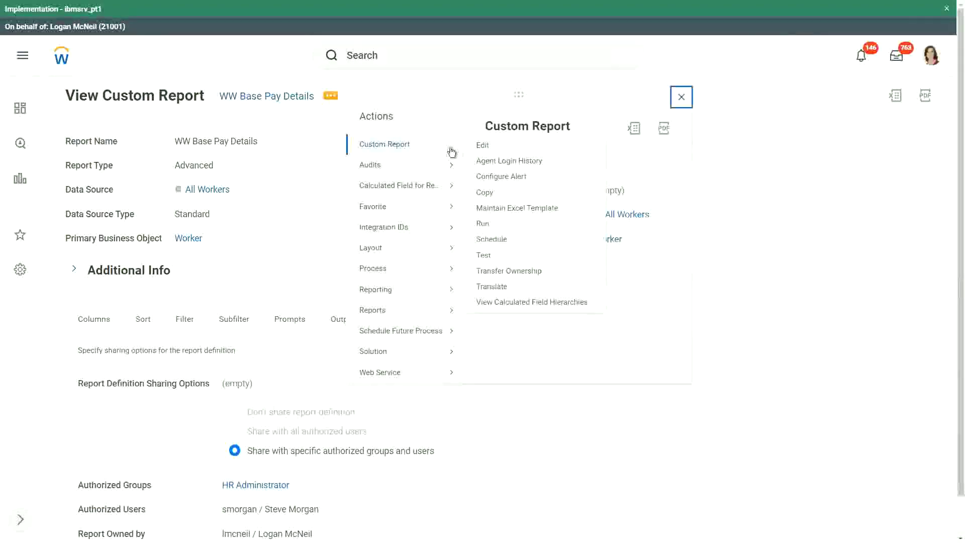
left_click(490, 239)
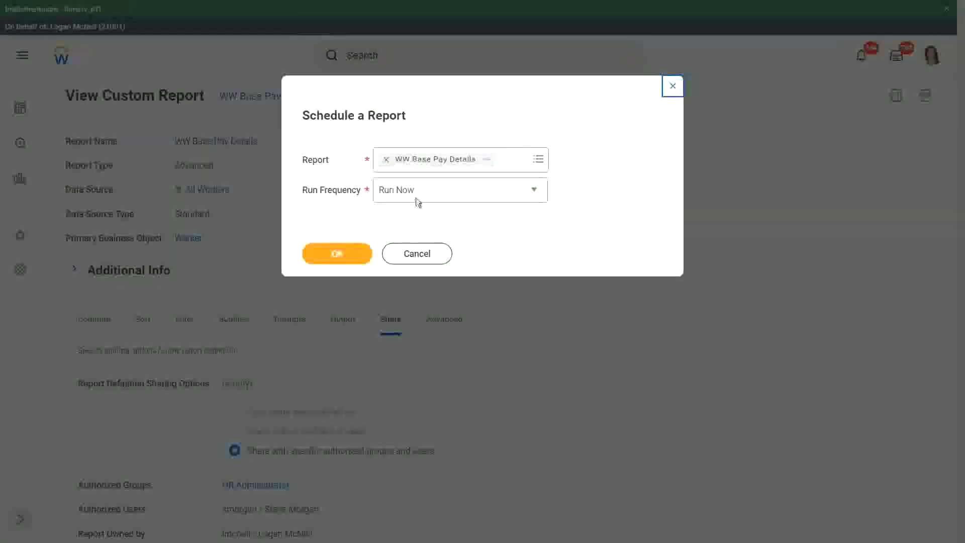
left_click(416, 198)
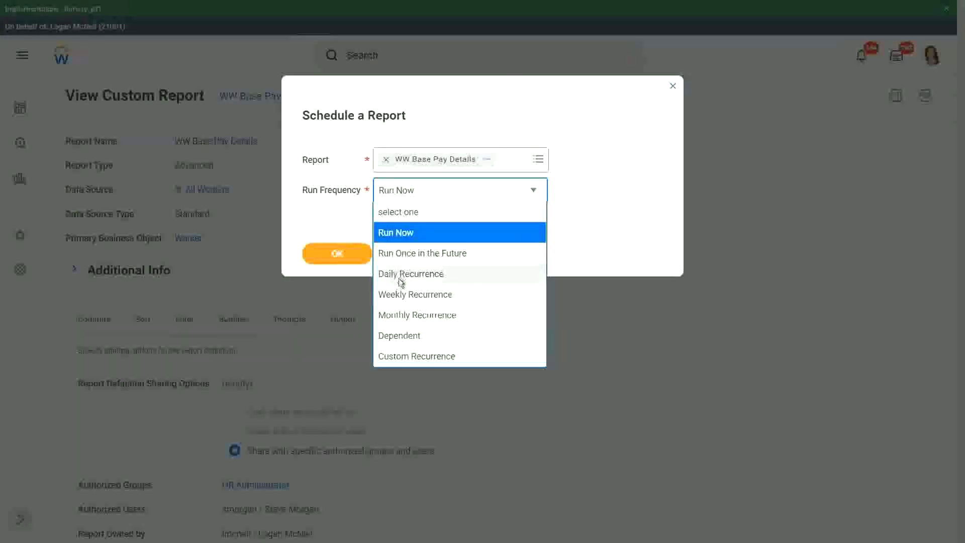
left_click(399, 276)
left_click(340, 254)
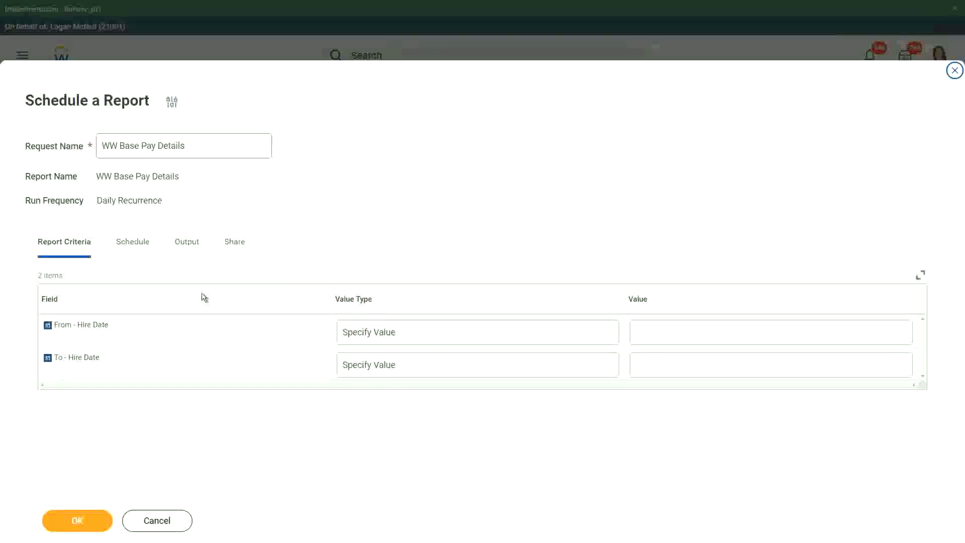
Make both From - Hire Date and To - Hire Date values determined at runtime.
left_click(444, 330)
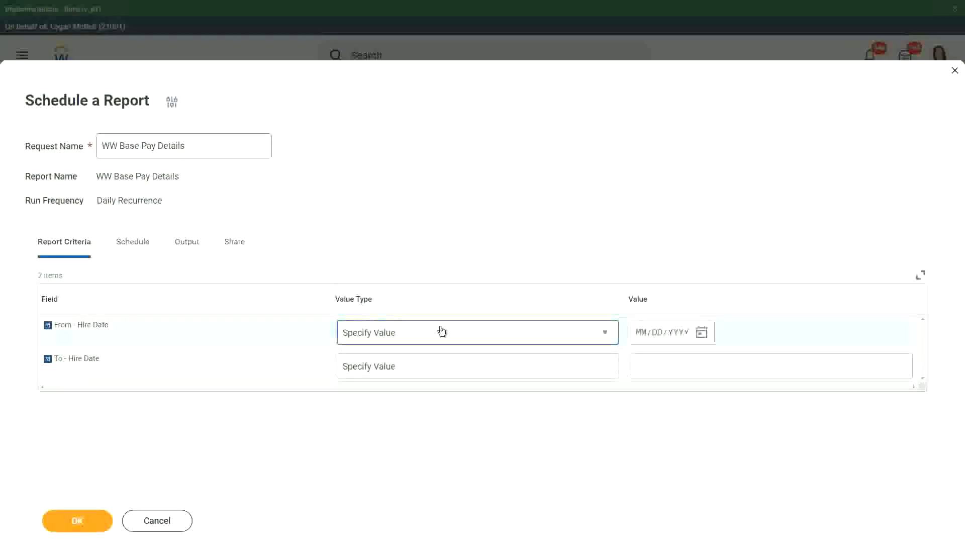
left_click(439, 332)
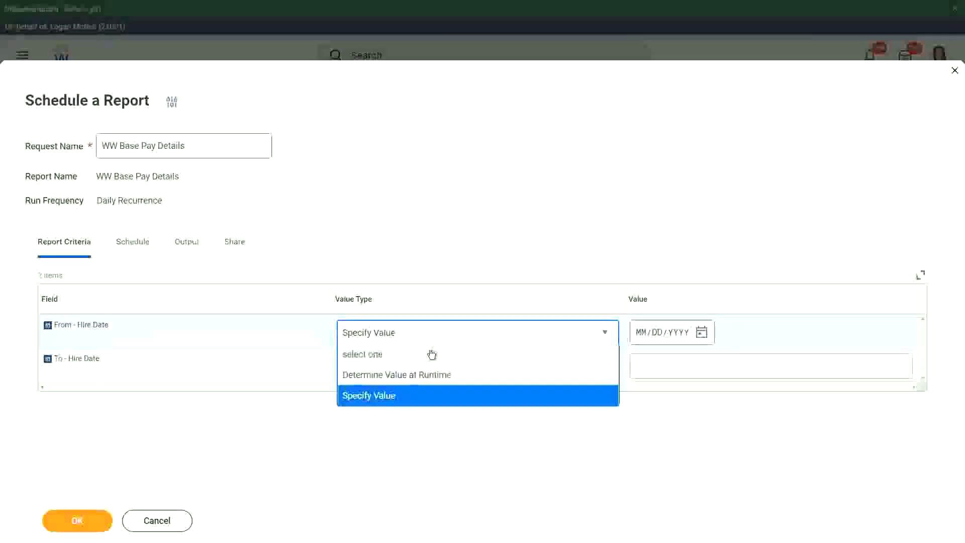
left_click(407, 376)
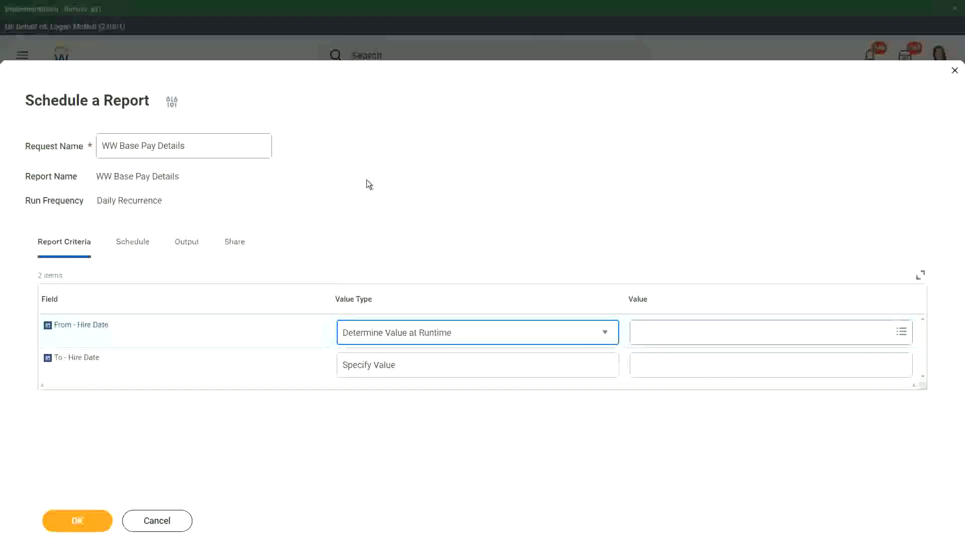
left_click(401, 365)
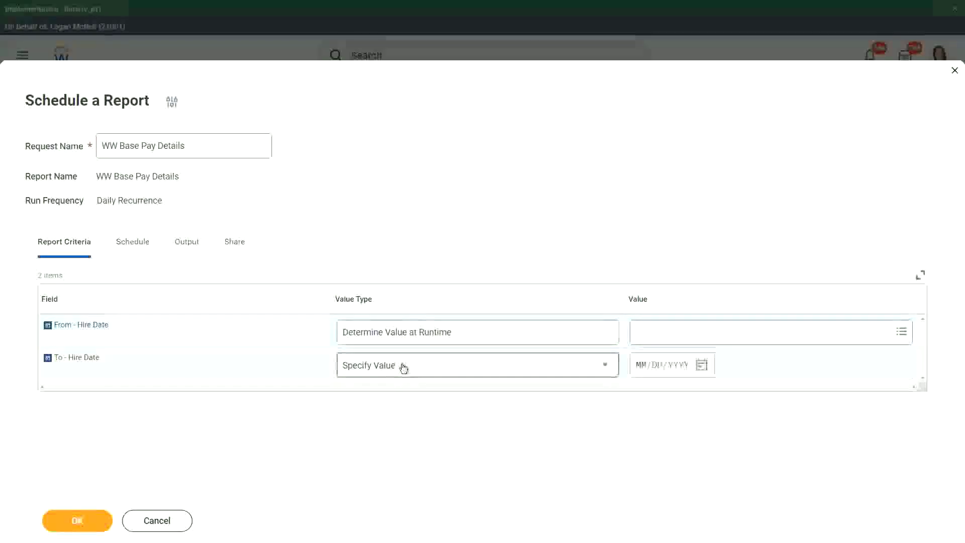
left_click(395, 408)
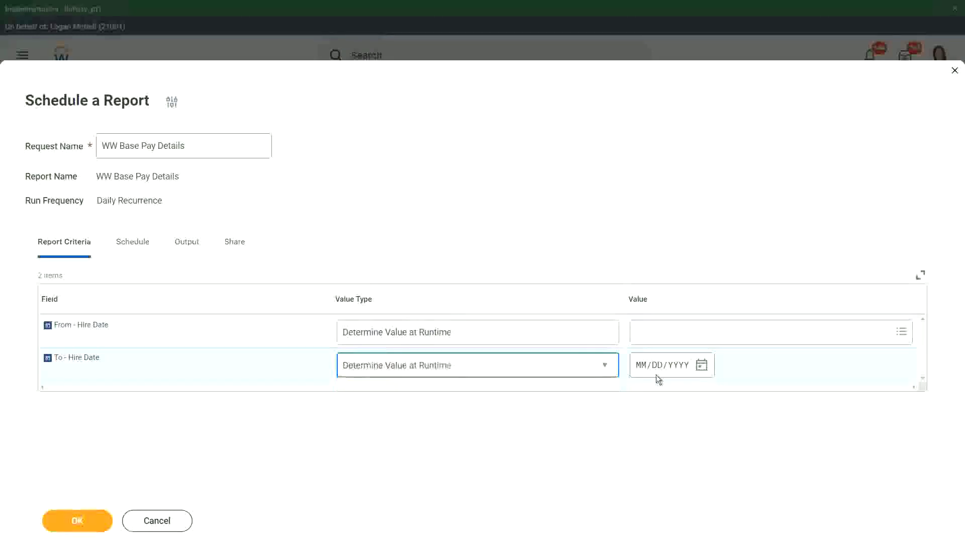
Set the To - Hire Date runtime value to Today (System).
left_click(665, 371)
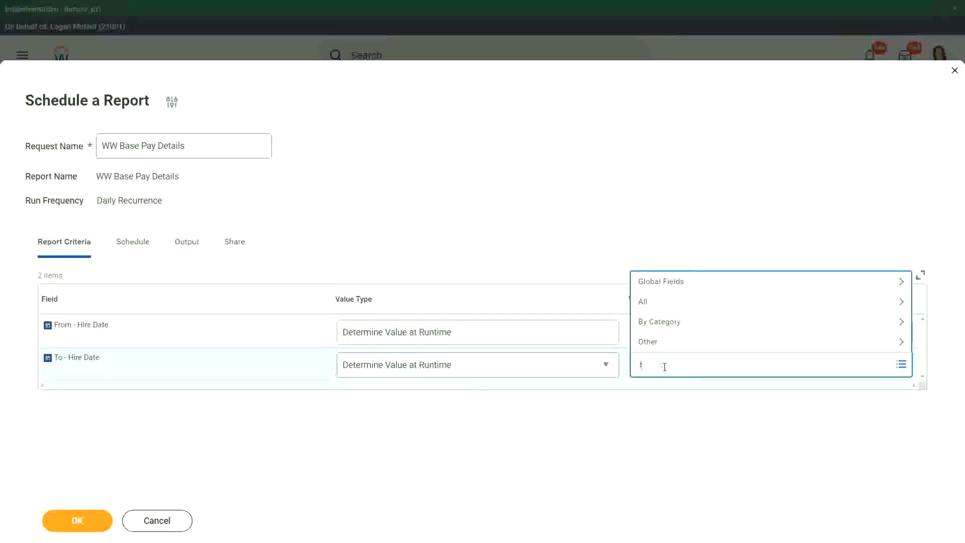
type("oday")
key("Return")
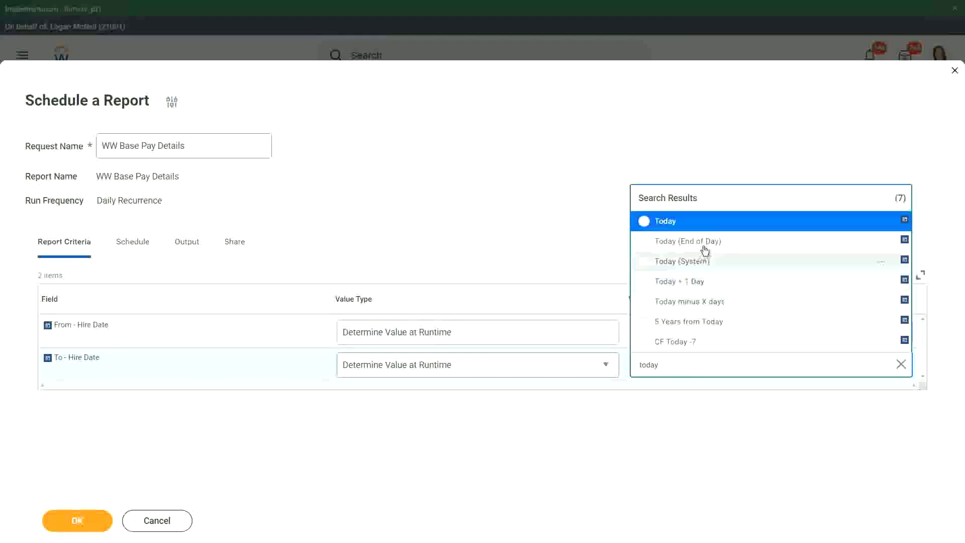
left_click(694, 262)
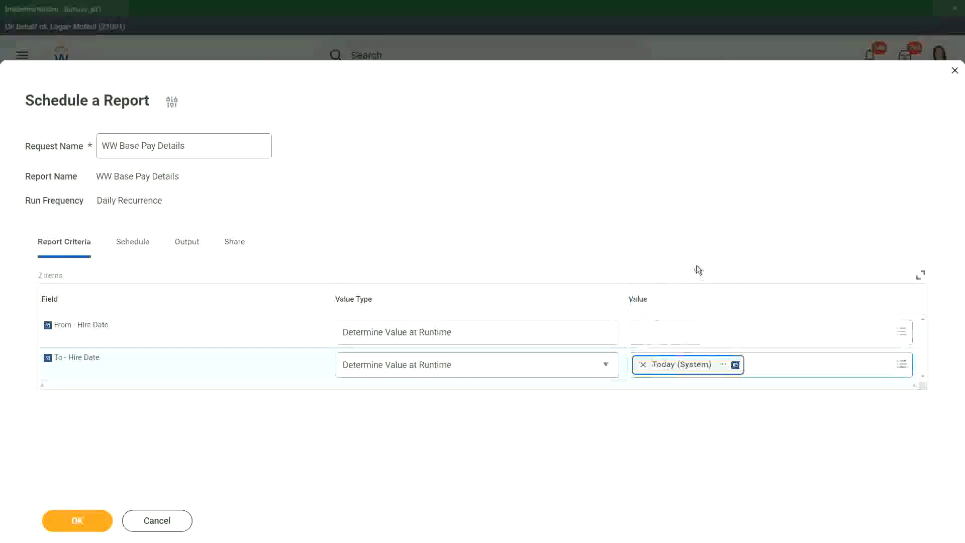
Set the From - Hire Date runtime value to First Day of the Month.
left_click(648, 337)
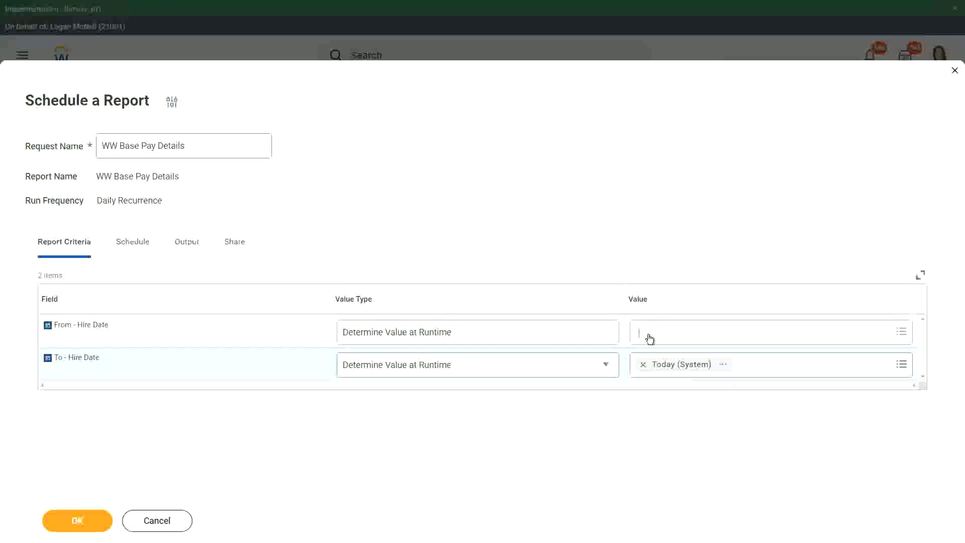
type("ti")
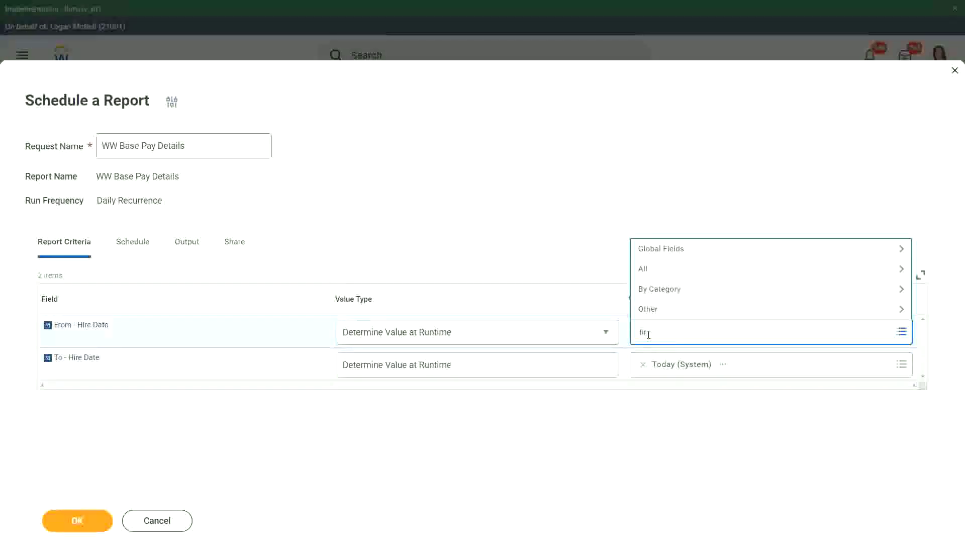
type("rst day of the")
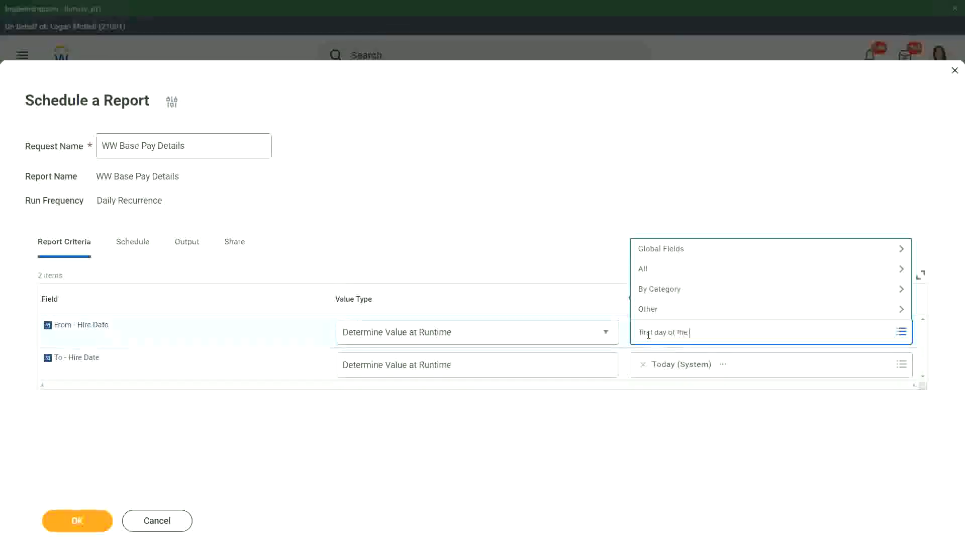
key("Return")
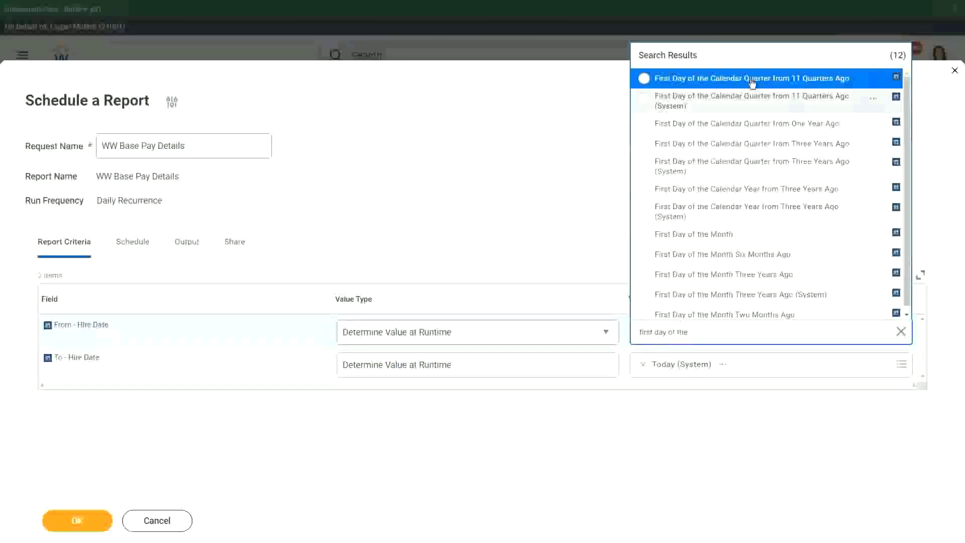
left_click(740, 234)
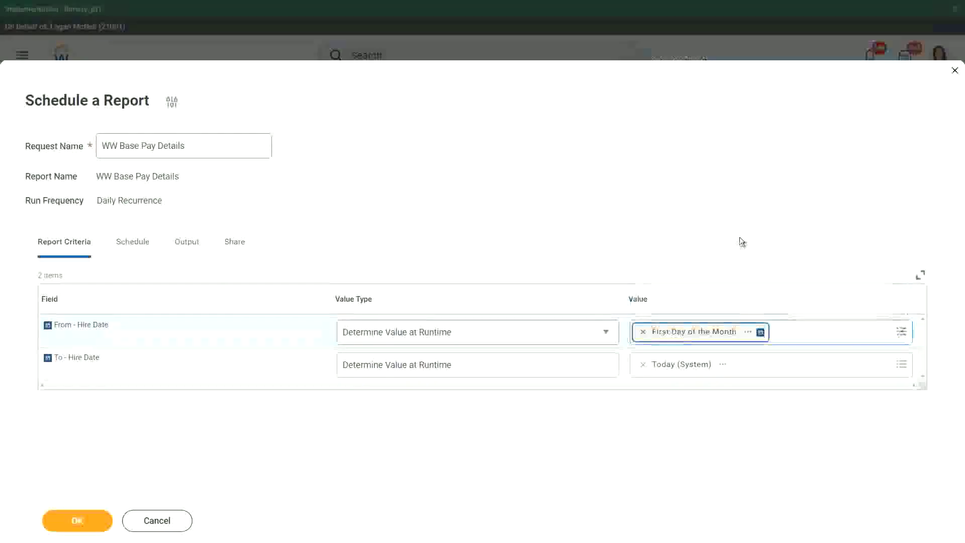
Finish the hire-date criteria and view the schedule's Schedule tab settings.
left_click(617, 207)
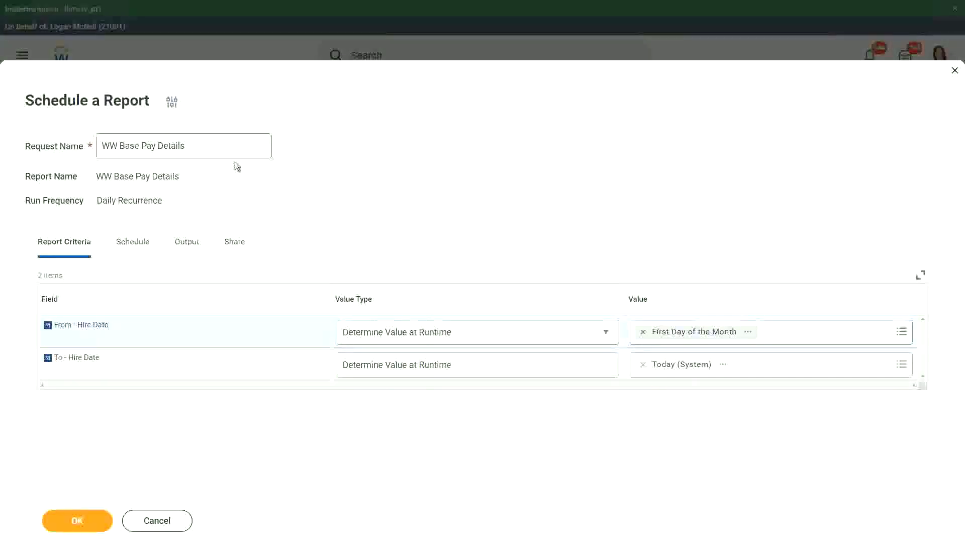
left_click(136, 243)
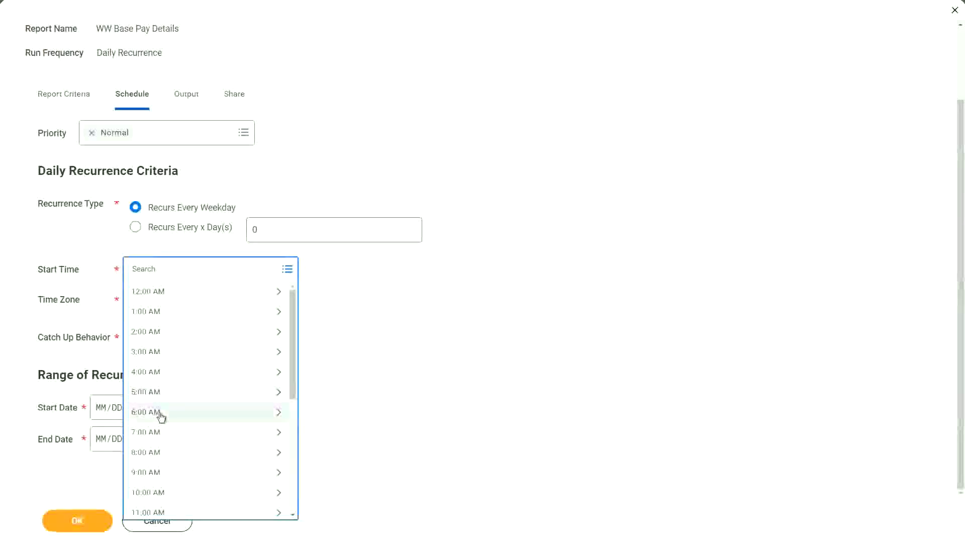
Set the scheduled run's Start Time to 5:55 AM, replacing an initial 6:00 AM choice.
left_click(160, 413)
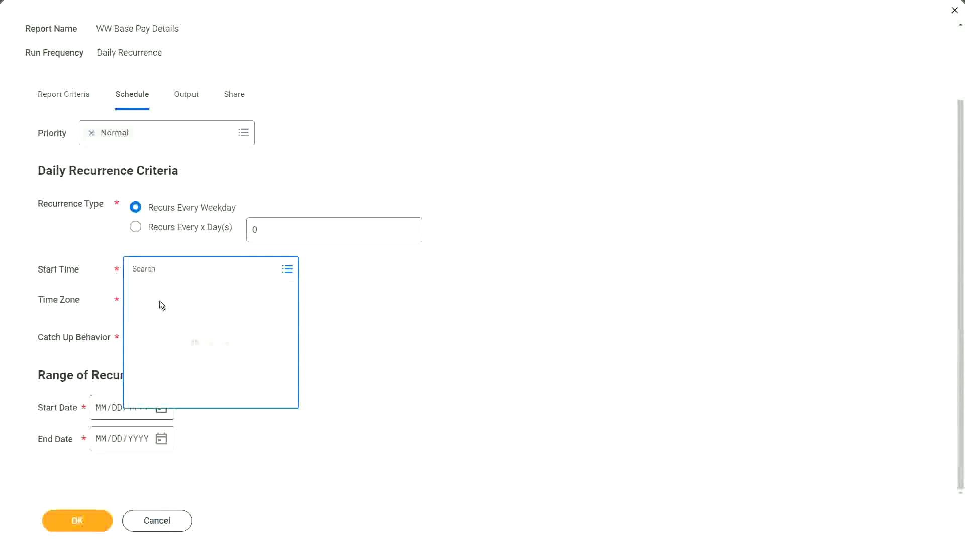
left_click(173, 319)
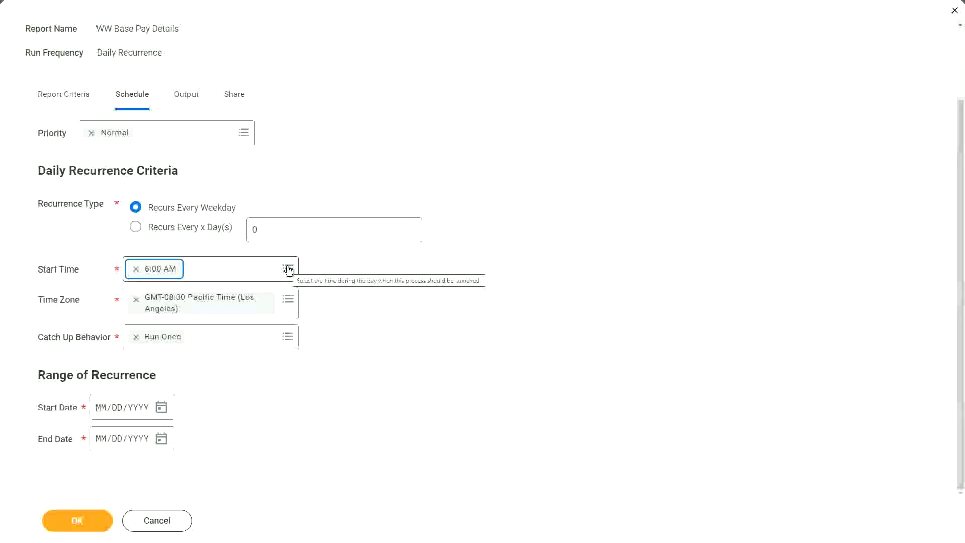
left_click(287, 270)
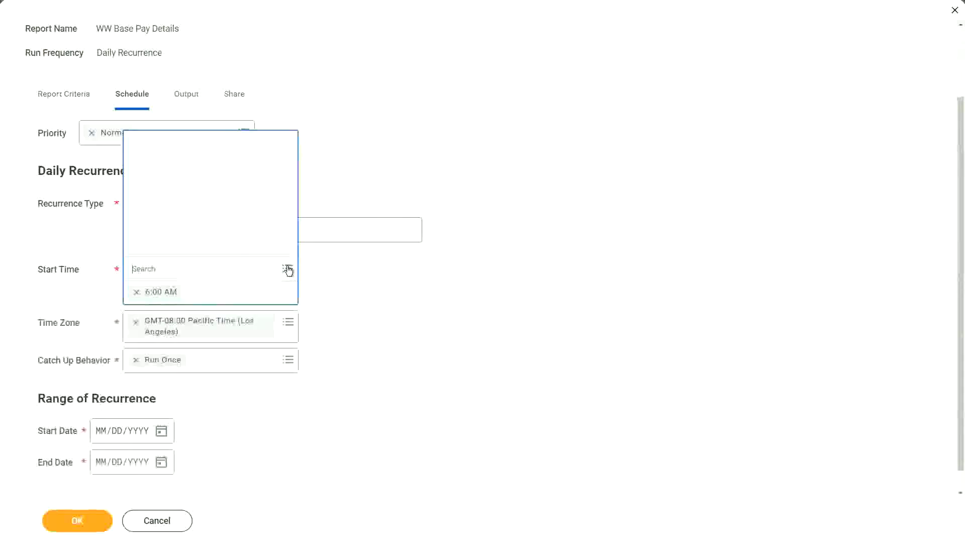
left_click(153, 131)
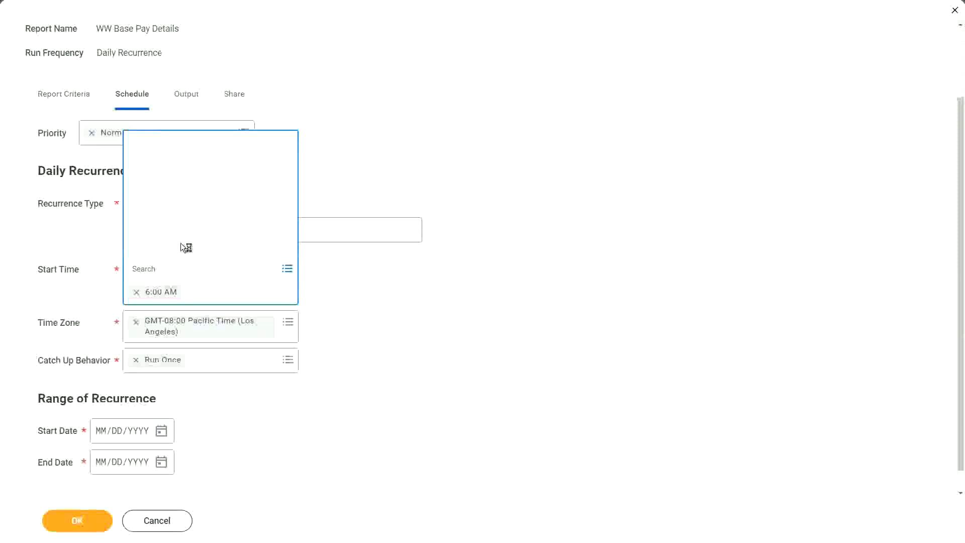
scroll(190, 231, "down", 1)
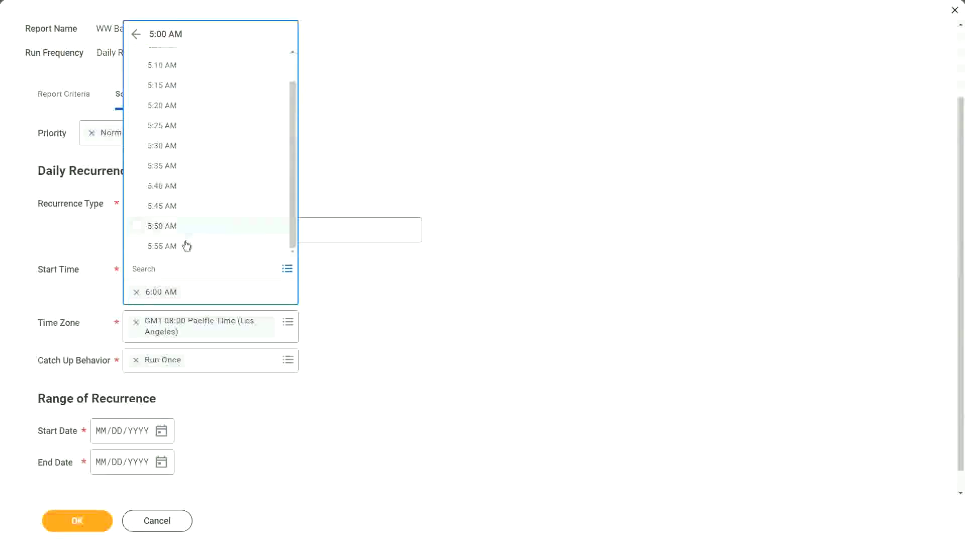
left_click(182, 246)
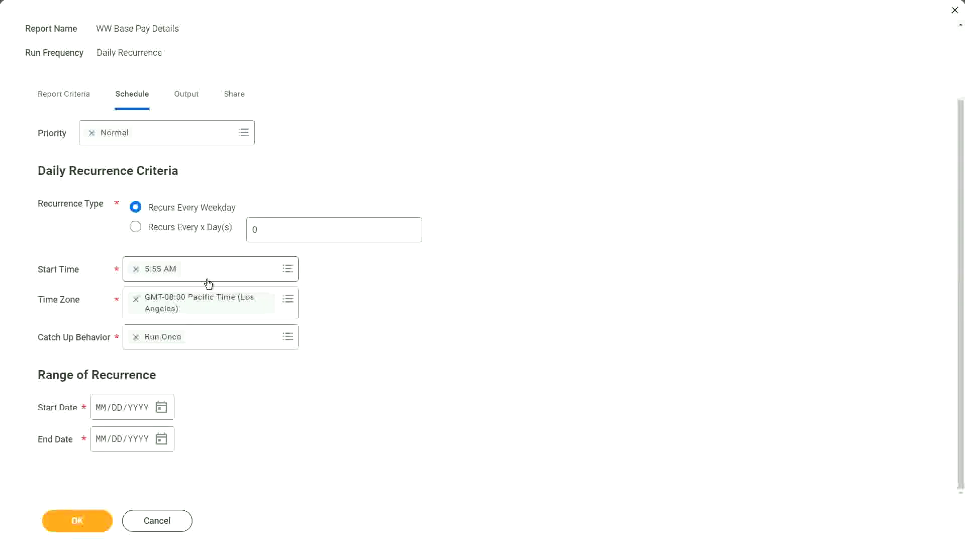
Set the recurrence Start Date to 05/01/2022 and the End Date to 12/31/2022.
left_click(161, 408)
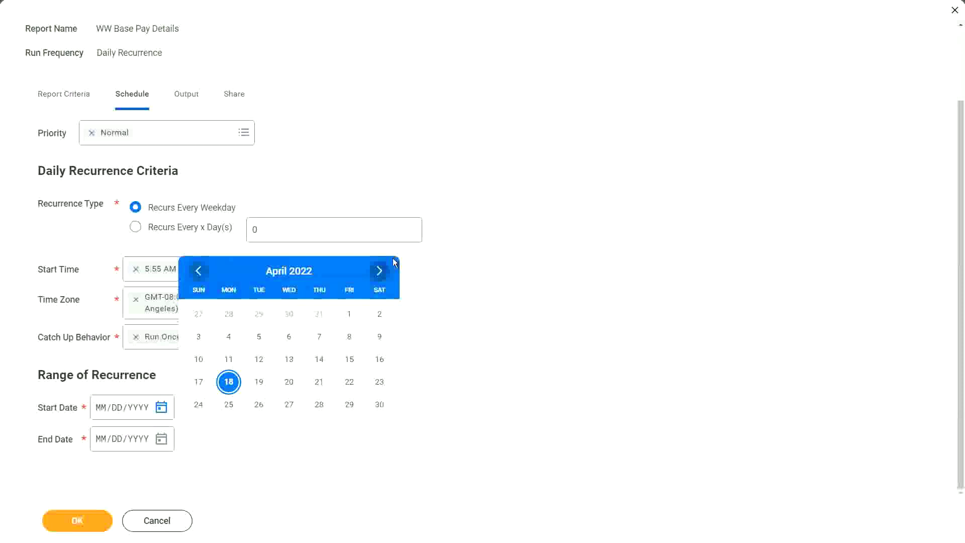
left_click(380, 271)
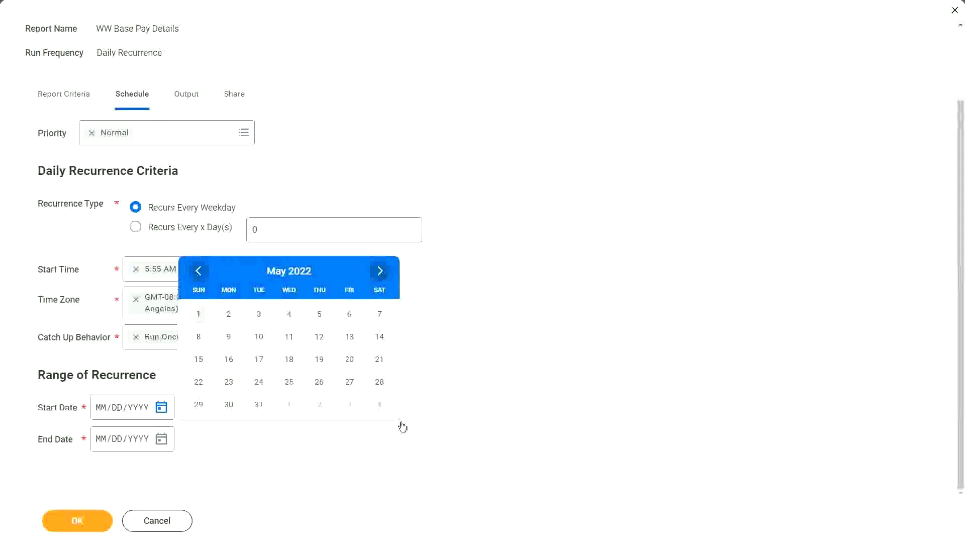
key("Return")
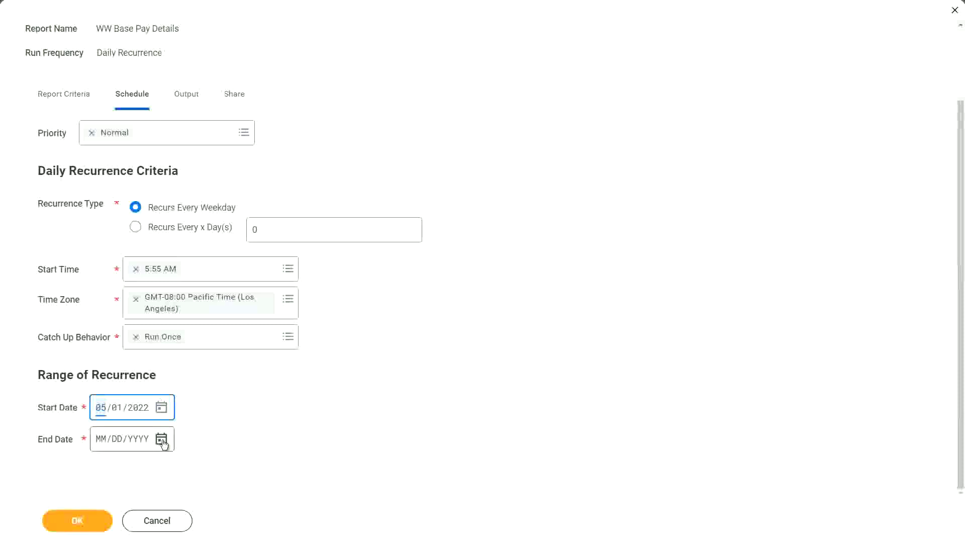
left_click(162, 439)
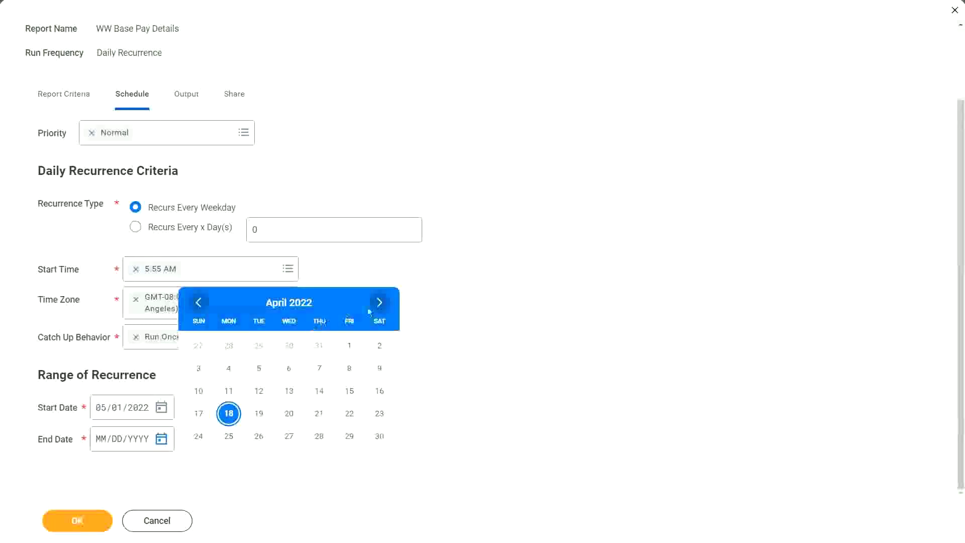
left_click(100, 439)
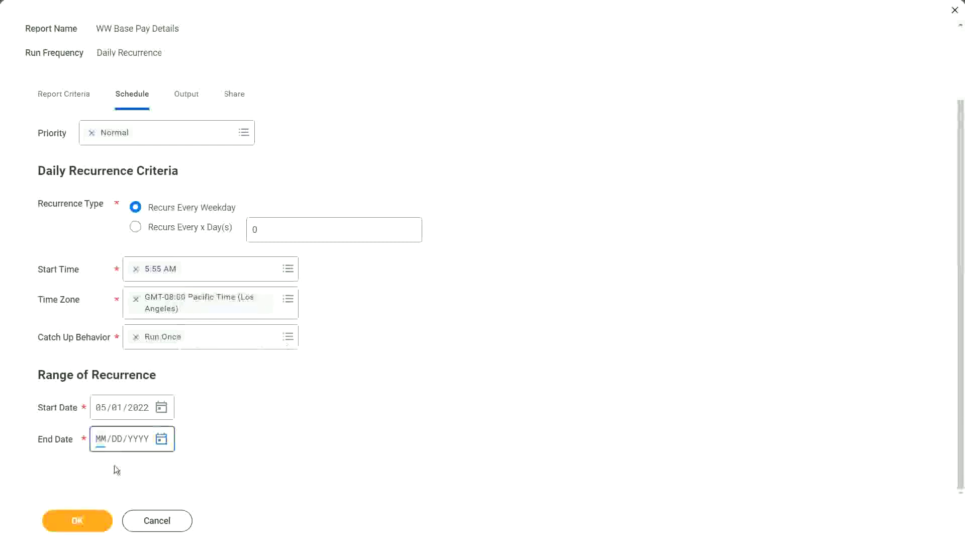
type("12/31/2022")
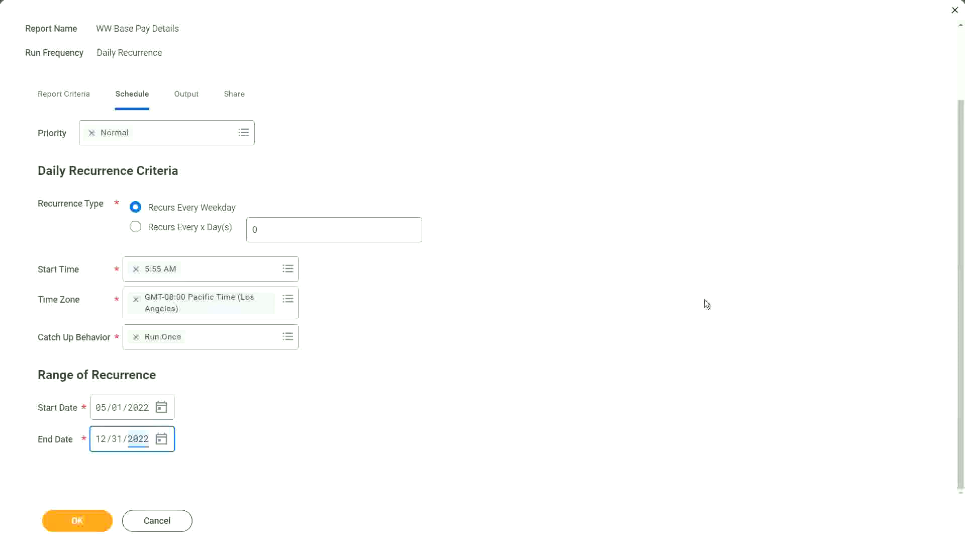
left_click(321, 441)
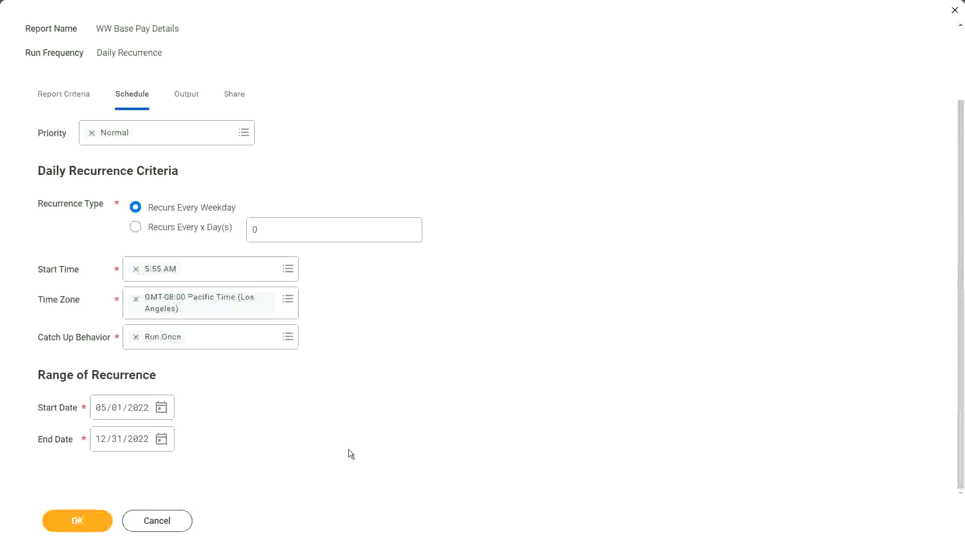
On the Share tab, select Share report output with other users, add the user, and tick I agree.
left_click(186, 95)
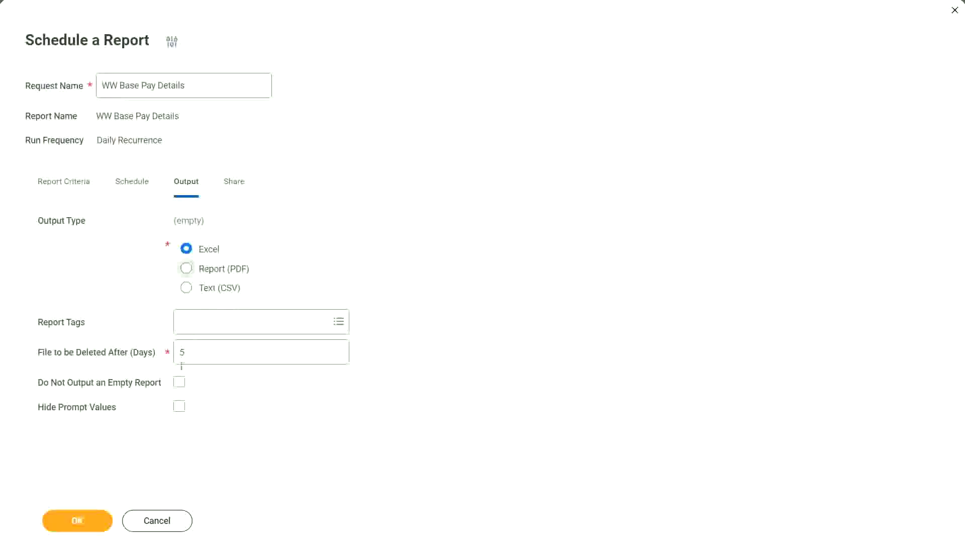
left_click(238, 188)
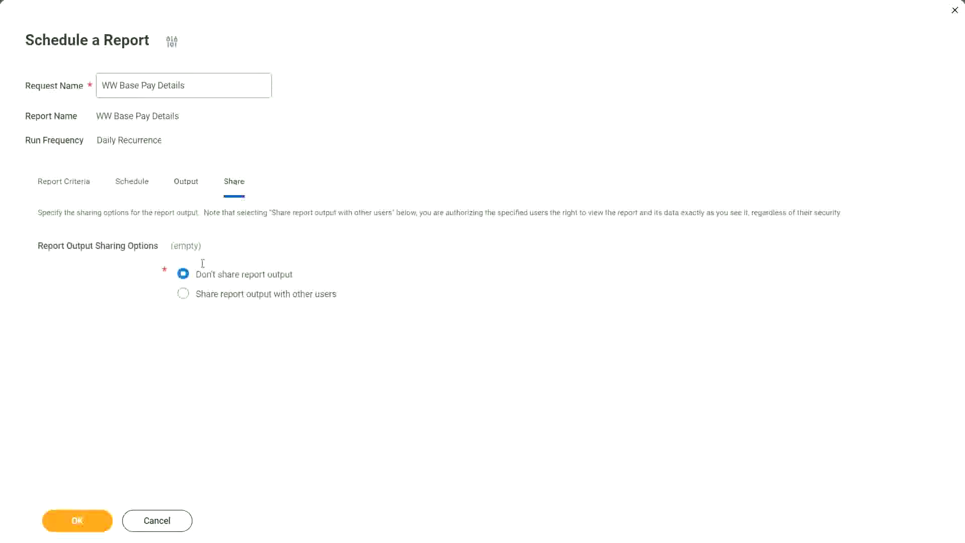
left_click(183, 296)
left_click(204, 341)
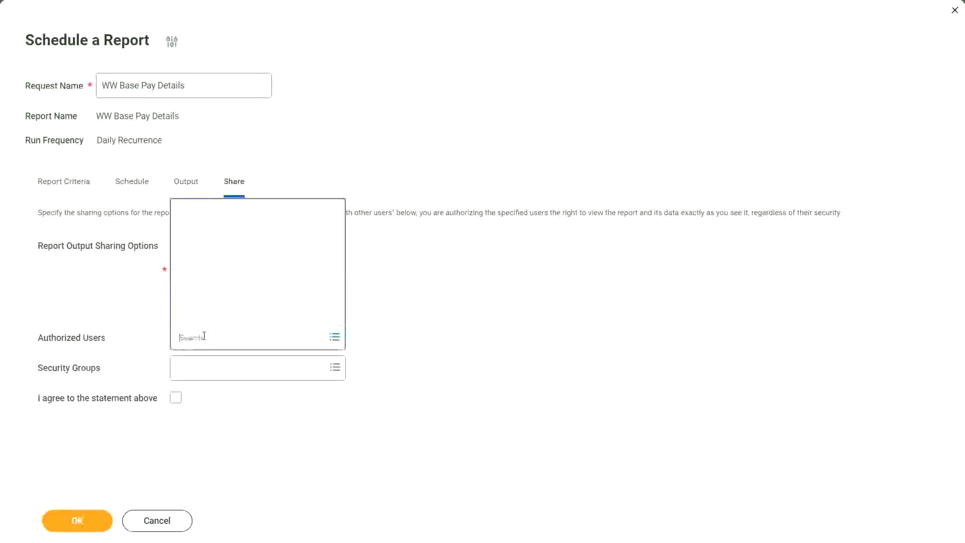
type("oliver ray")
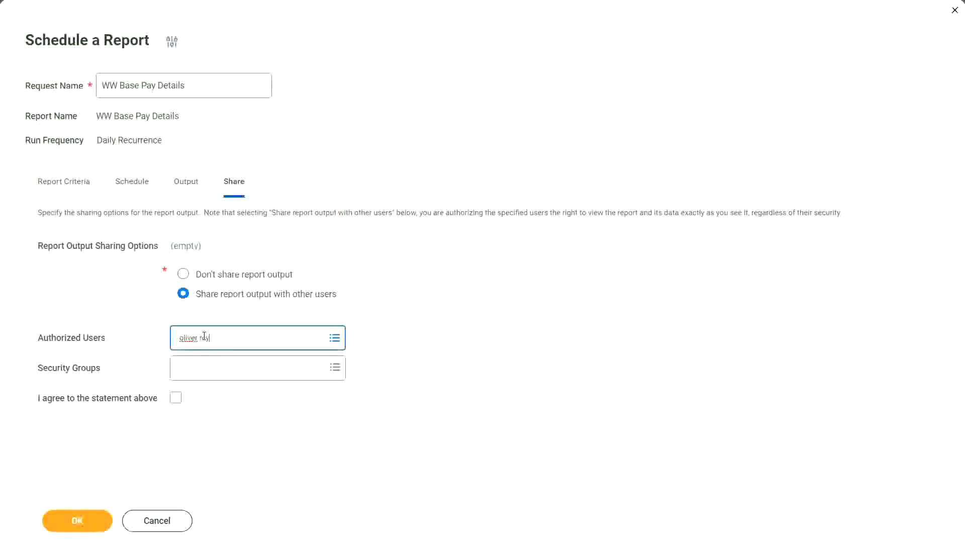
type("nolds")
key("Return")
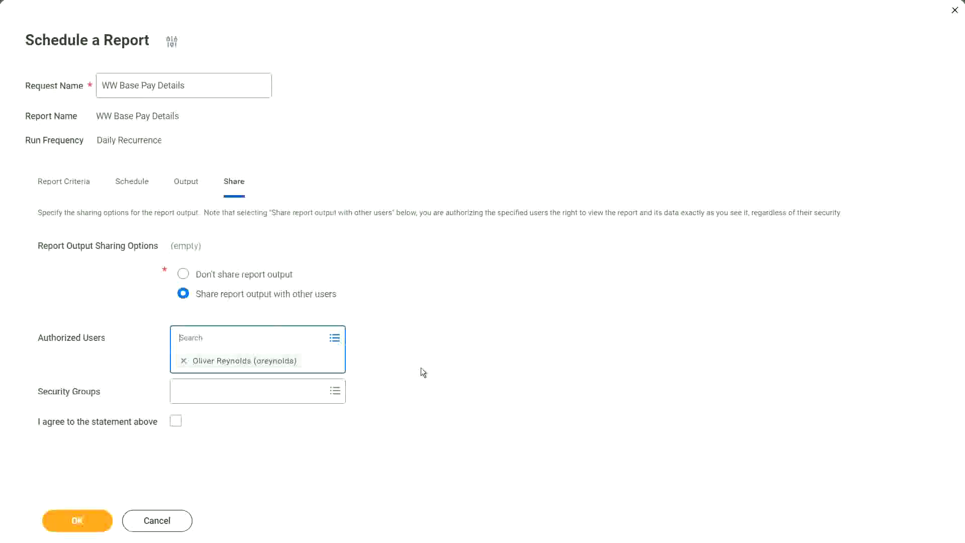
left_click(424, 365)
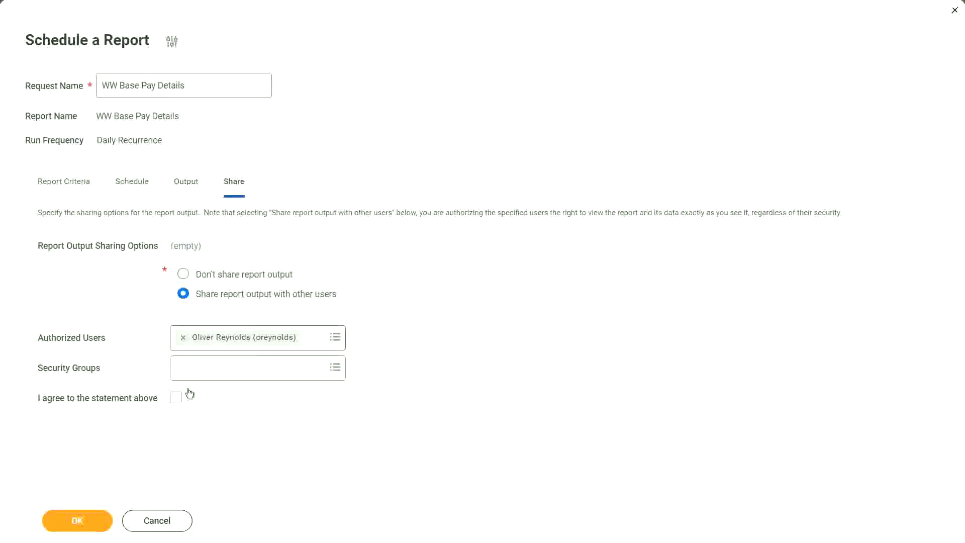
left_click(175, 398)
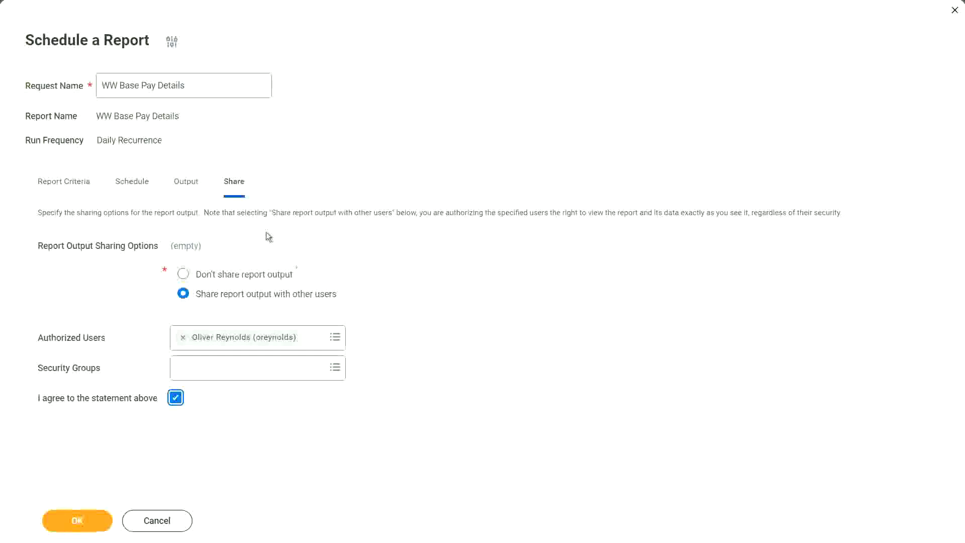
left_click(75, 187)
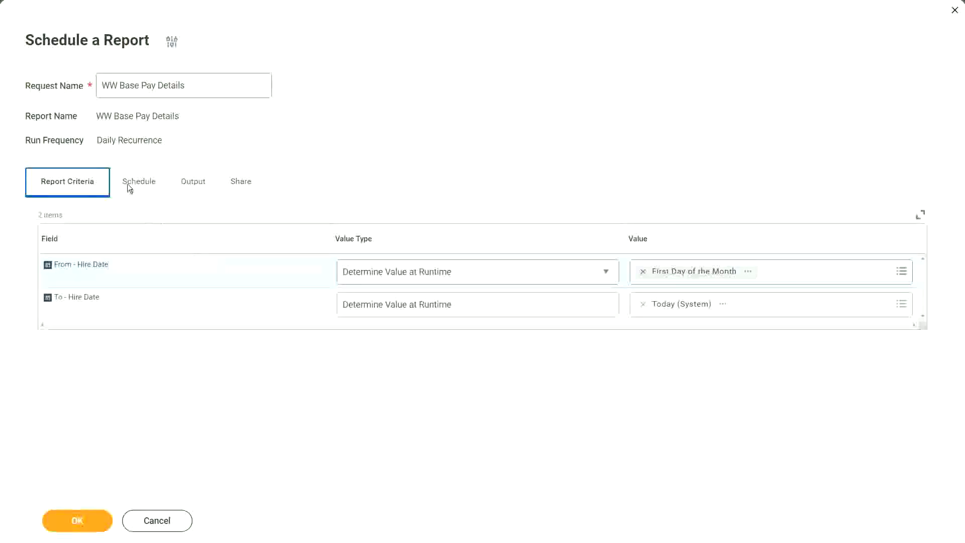
Review the Schedule, Output and Share tabs, then submit the daily report schedule.
left_click(140, 190)
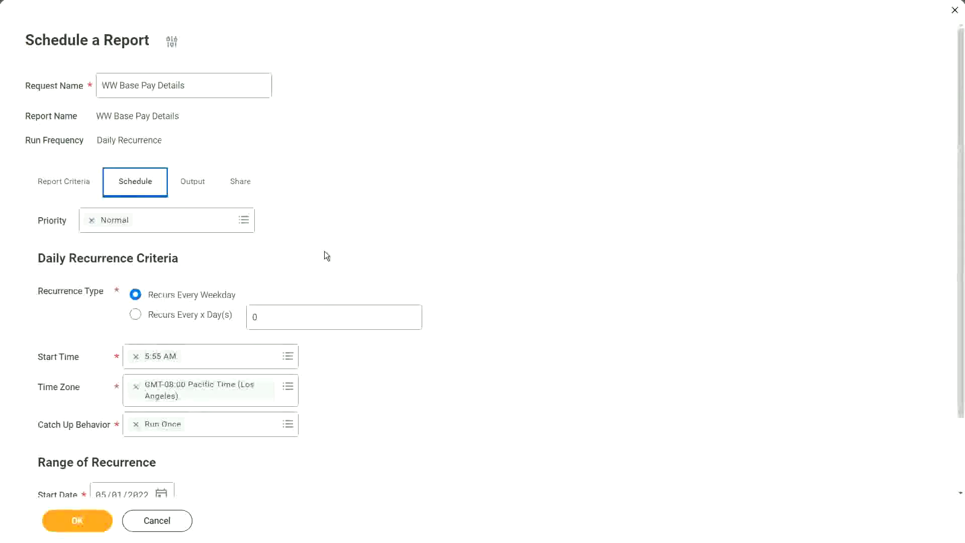
left_click(201, 187)
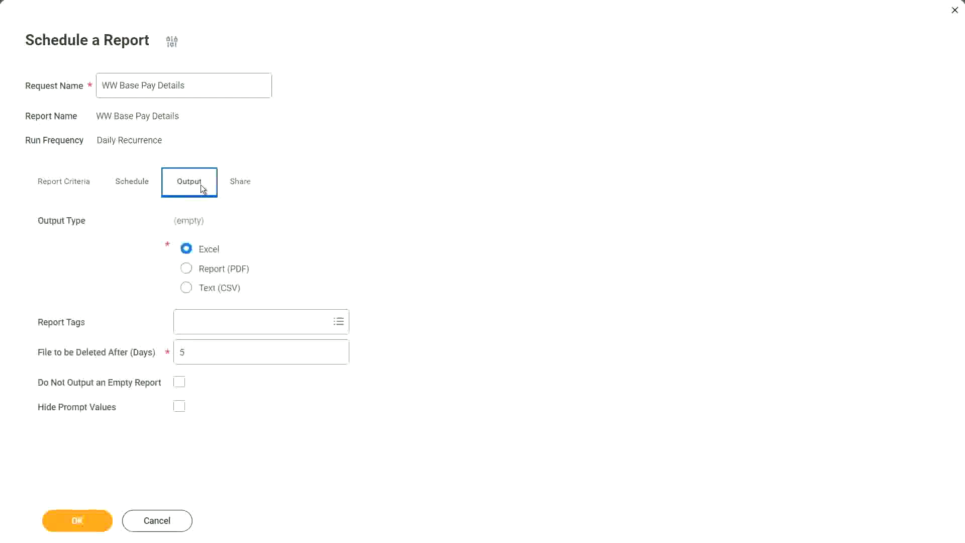
left_click(237, 183)
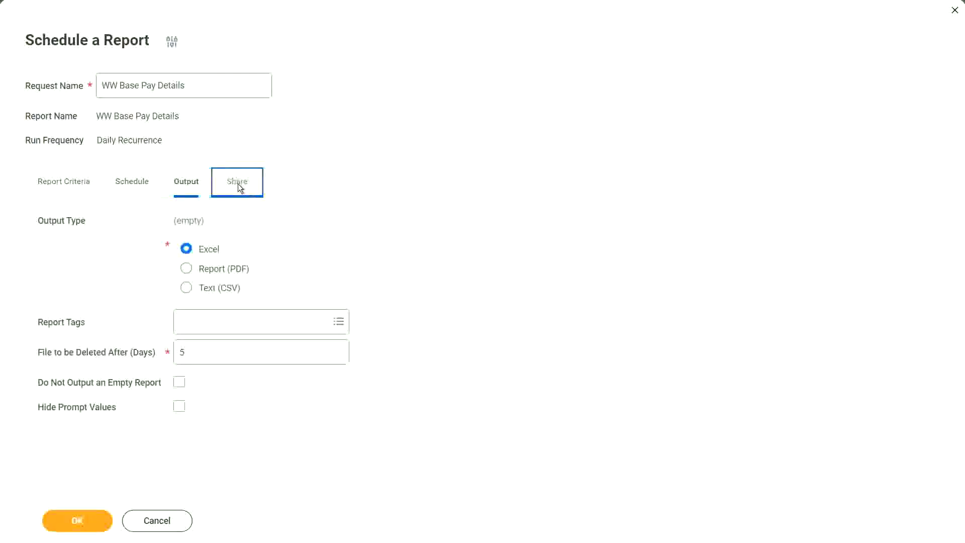
left_click(108, 512)
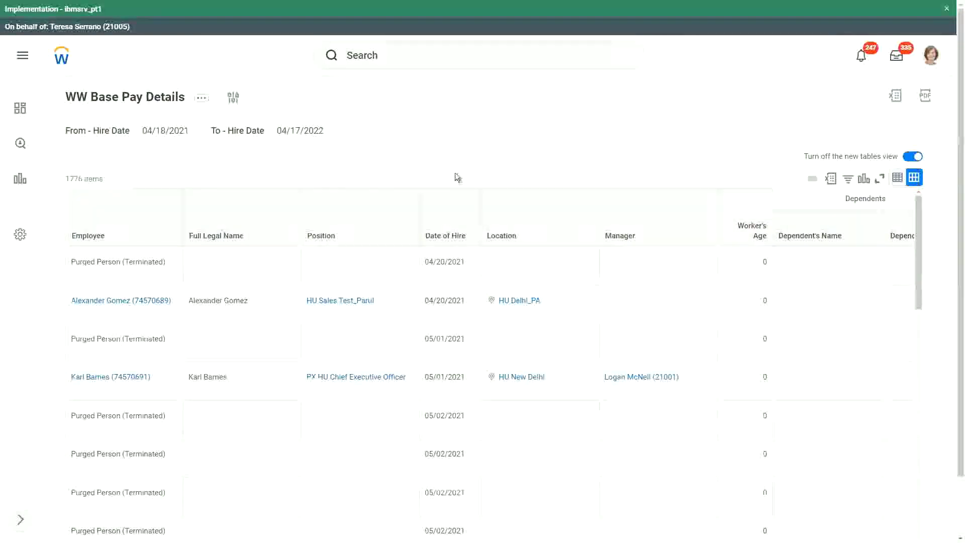
Start a proxy session through the Start Proxy task, acting as the report's owner.
left_click(376, 57)
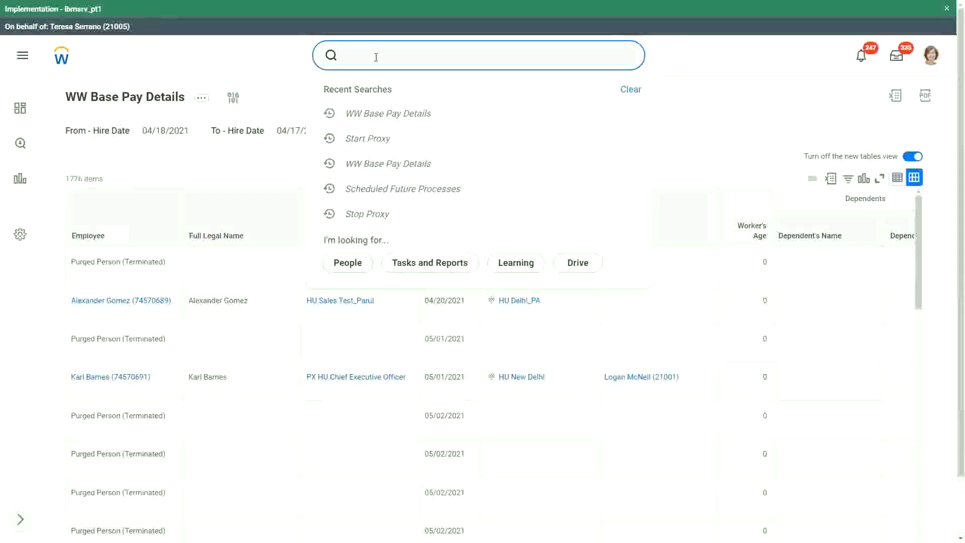
type("start proxy")
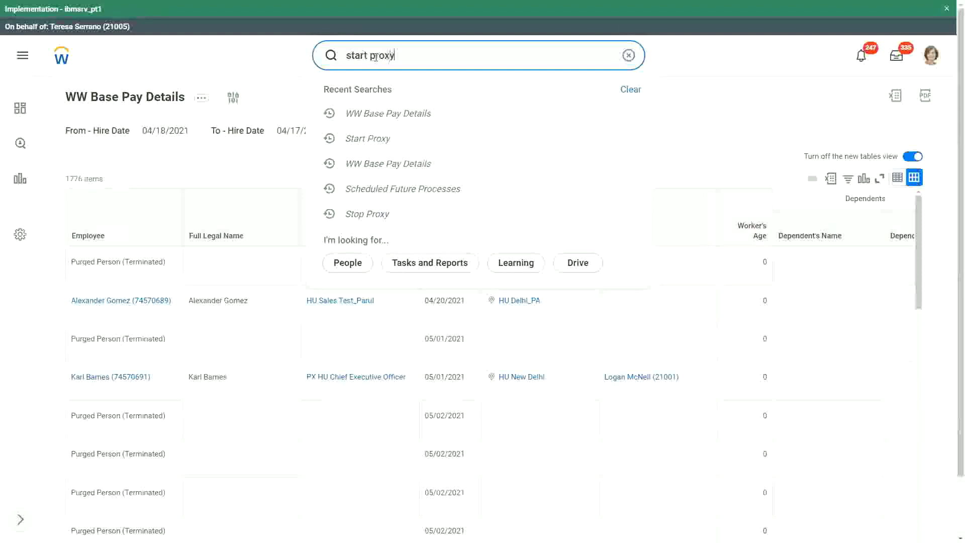
left_click(381, 97)
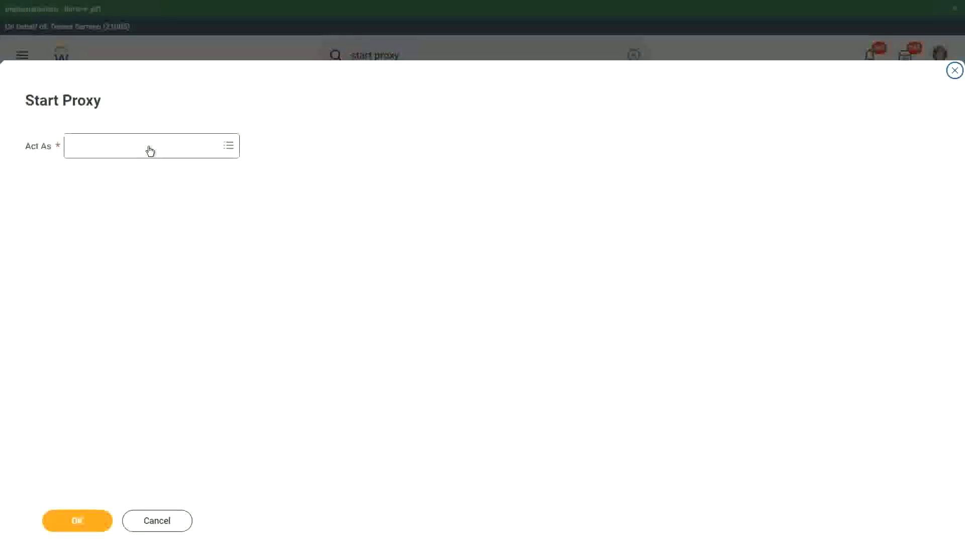
left_click(150, 148)
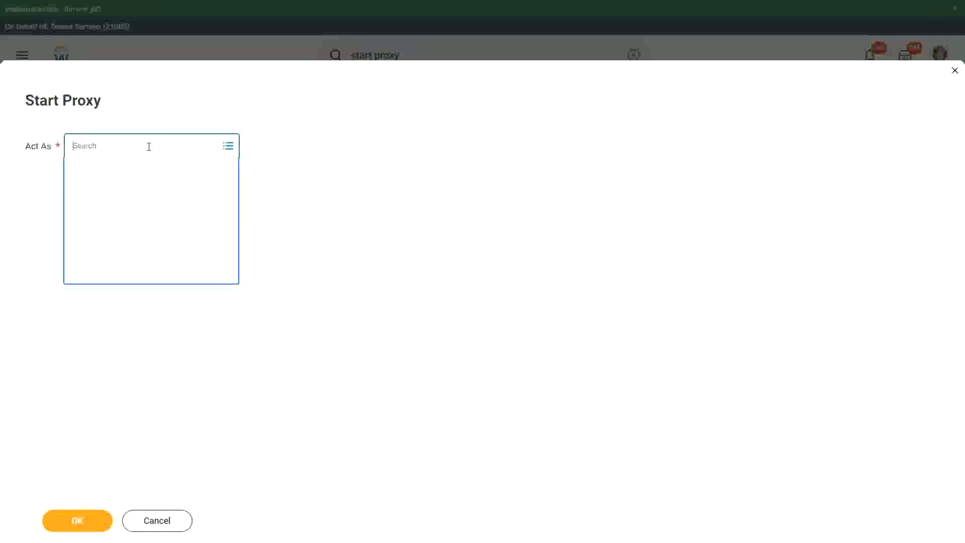
type("Im")
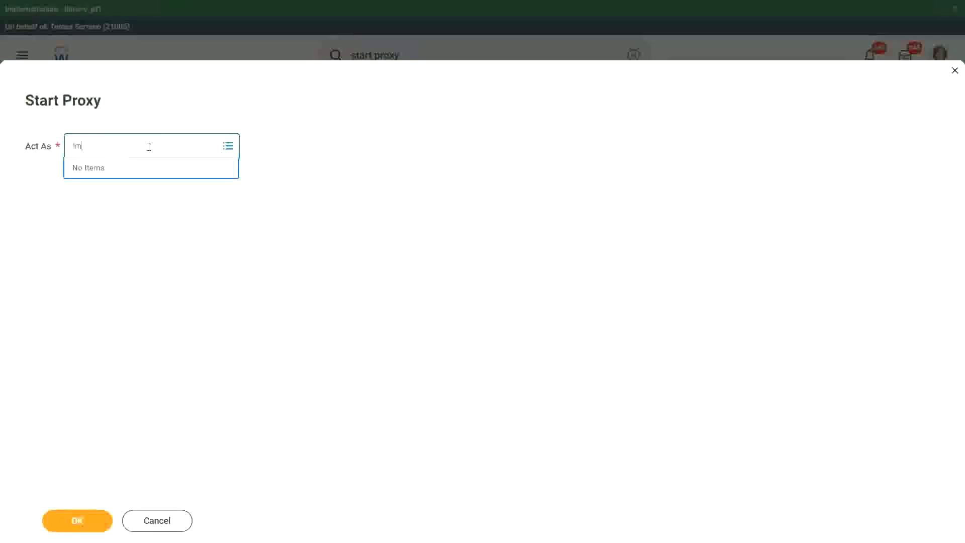
type("cneil (21001")
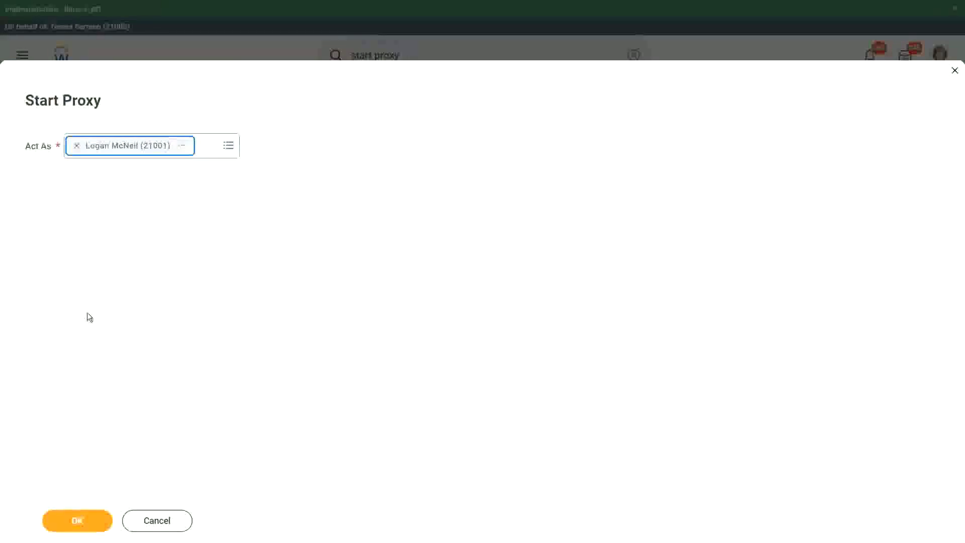
left_click(80, 523)
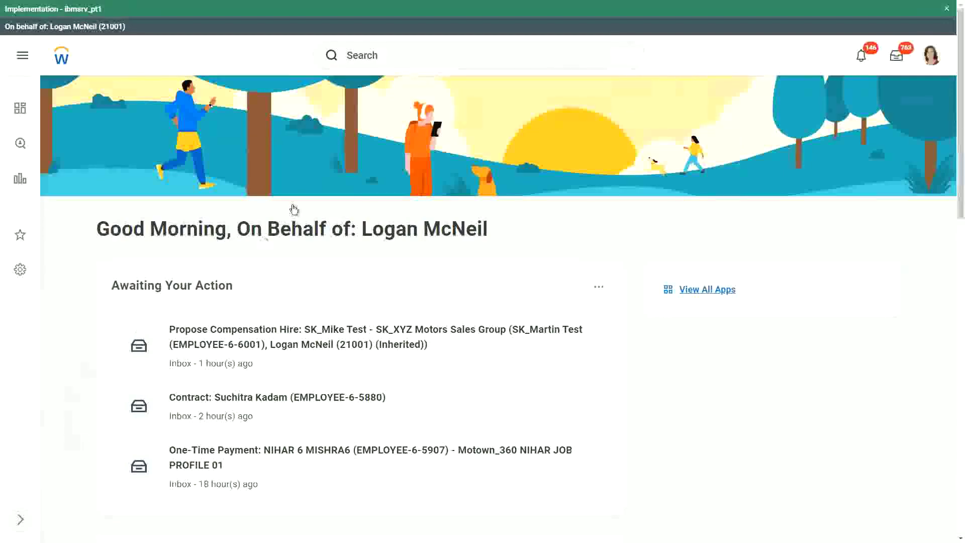
Run WW Base Pay Details from Recent Searches with the default hire-date range.
left_click(378, 51)
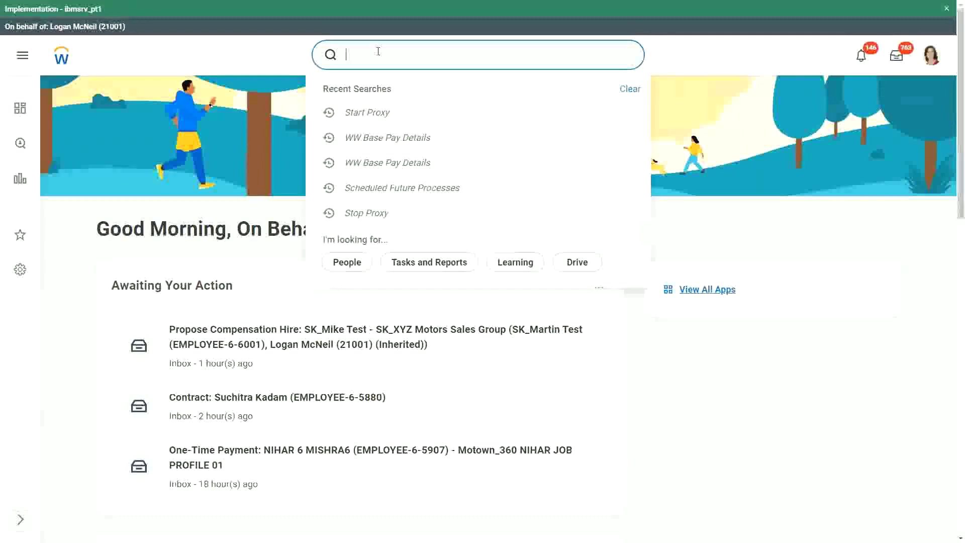
left_click(396, 137)
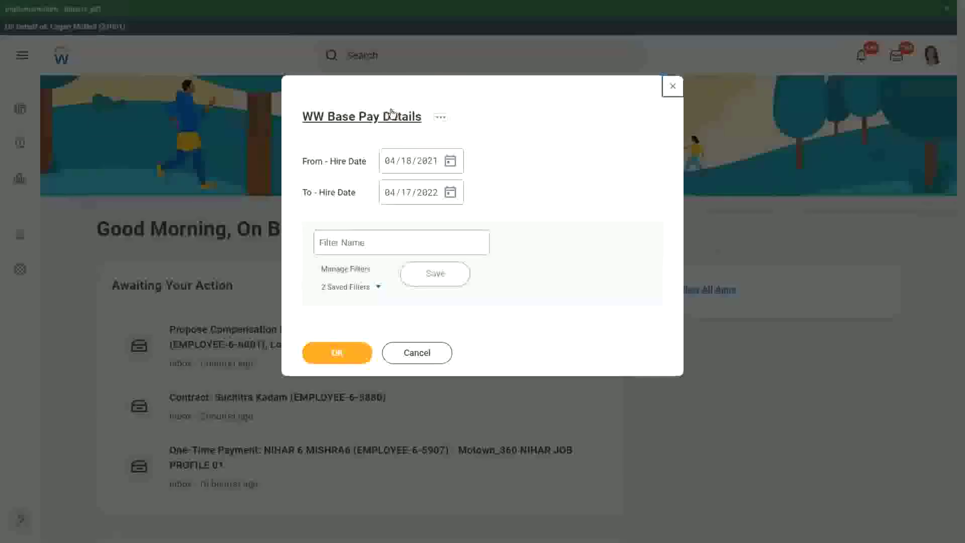
left_click(336, 352)
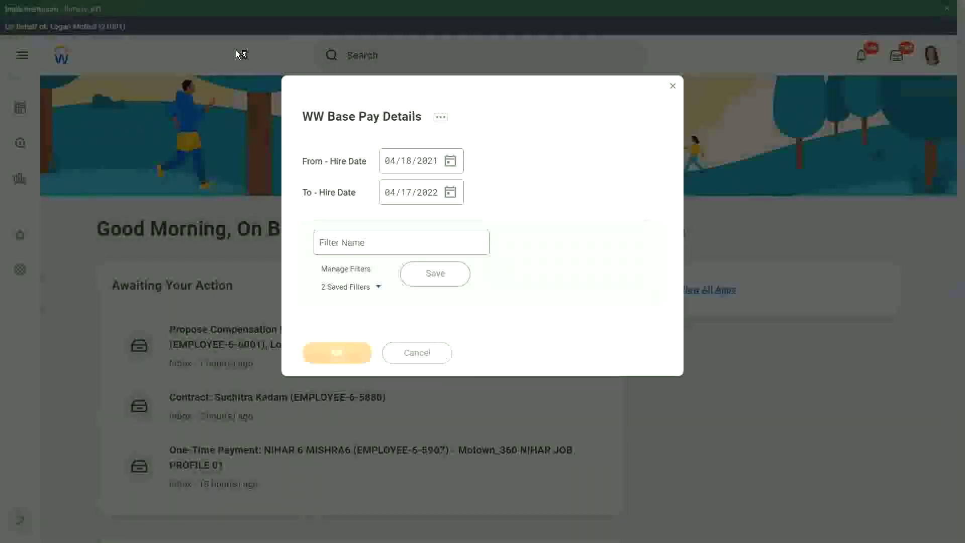
Cancel the report prompt, return to the home page, and search 'rd: ww base pay'.
left_click(672, 86)
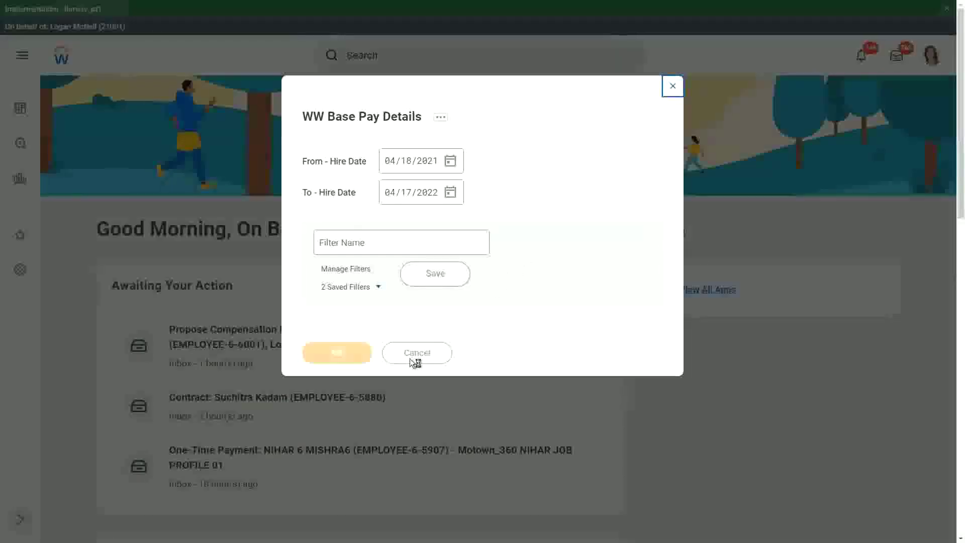
left_click(415, 353)
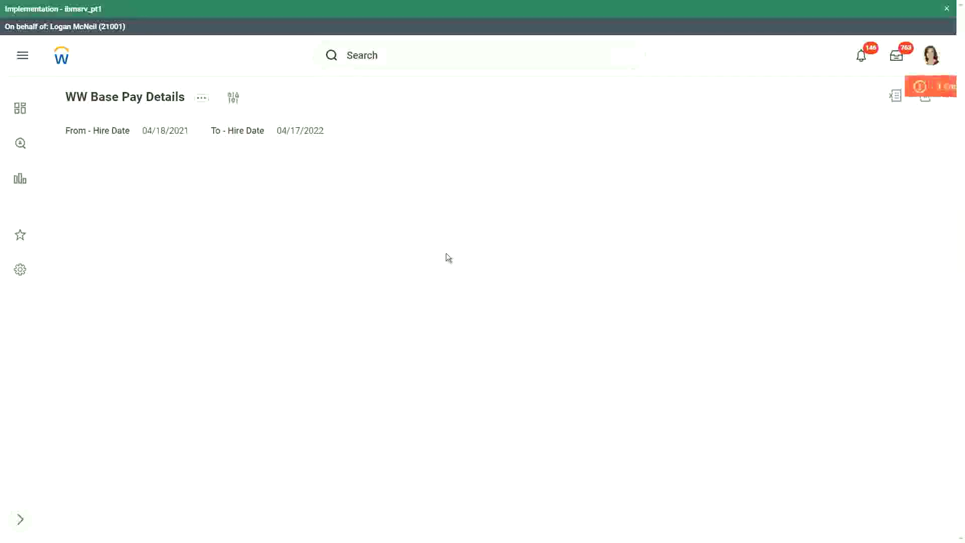
left_click(61, 57)
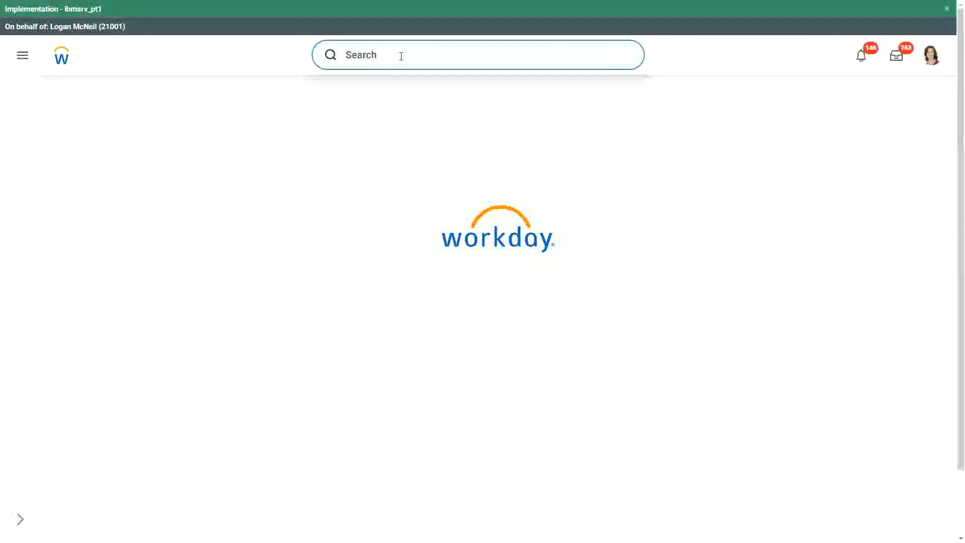
type("rd: w")
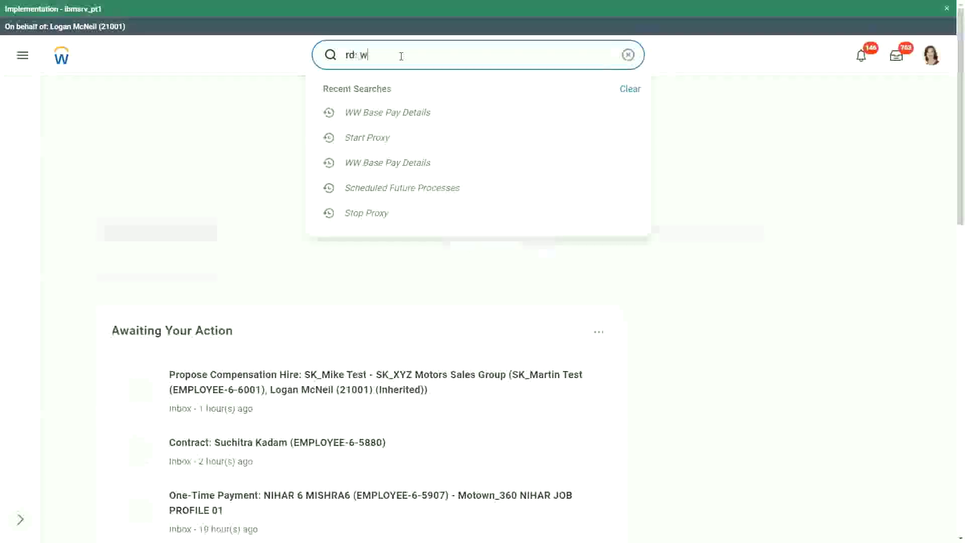
type("w bas")
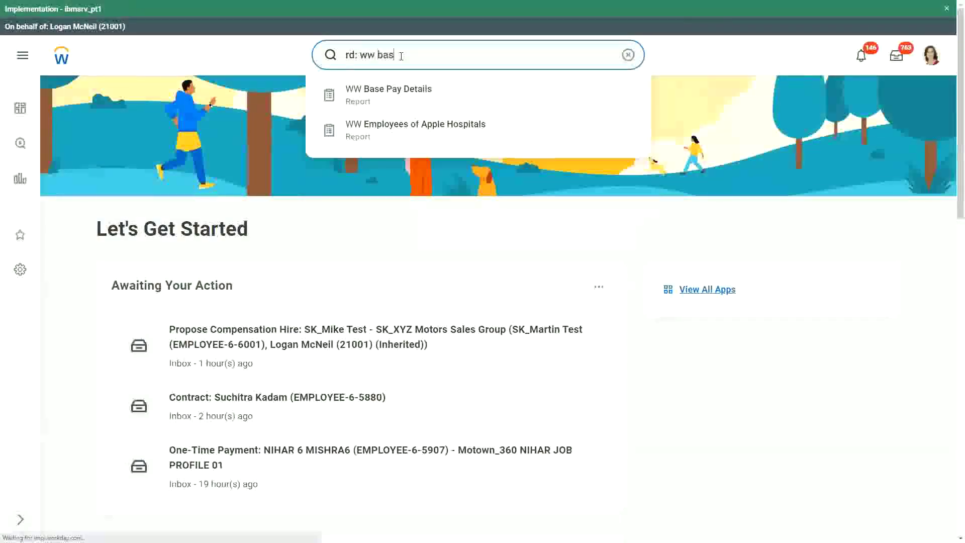
type("e pay")
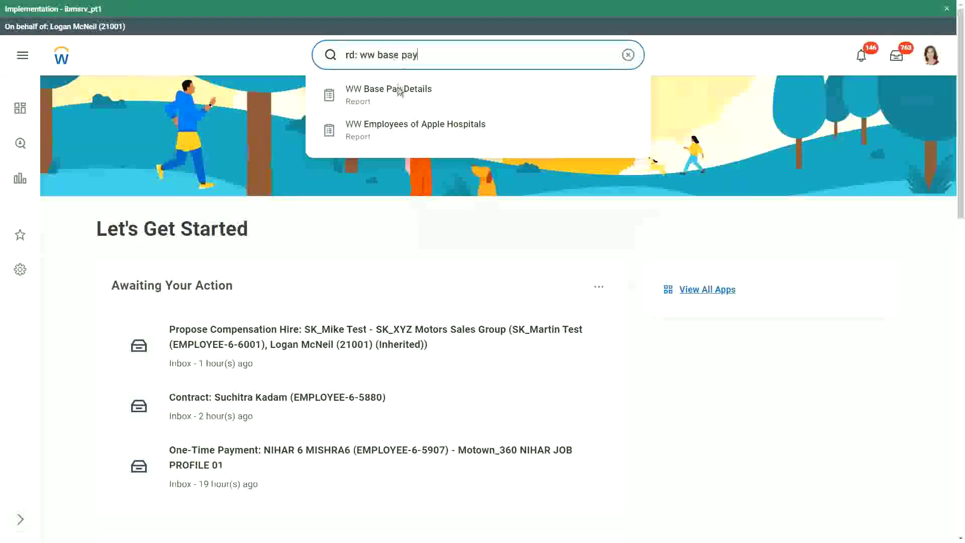
Open the WW Base Pay Details definition's Share tab and check the Report Owned by name.
left_click(397, 95)
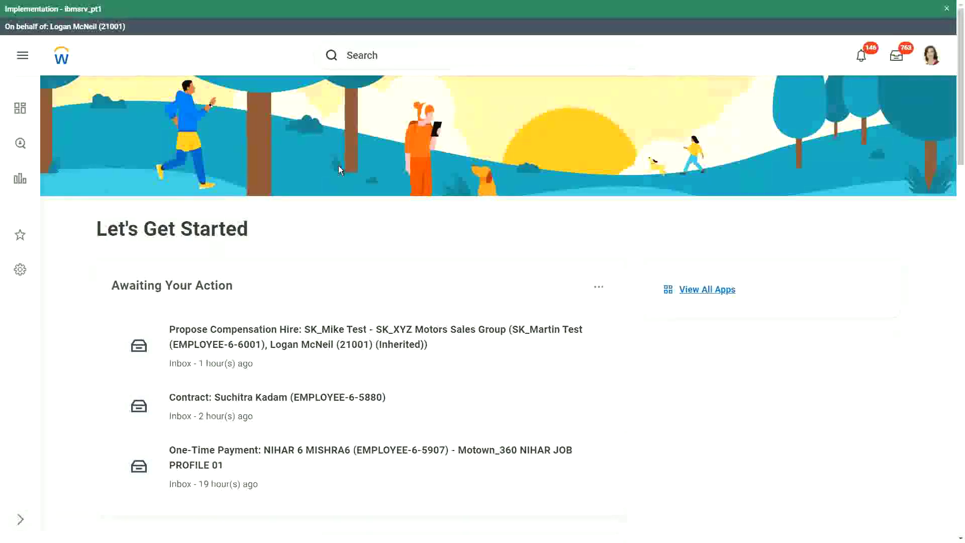
left_click(391, 320)
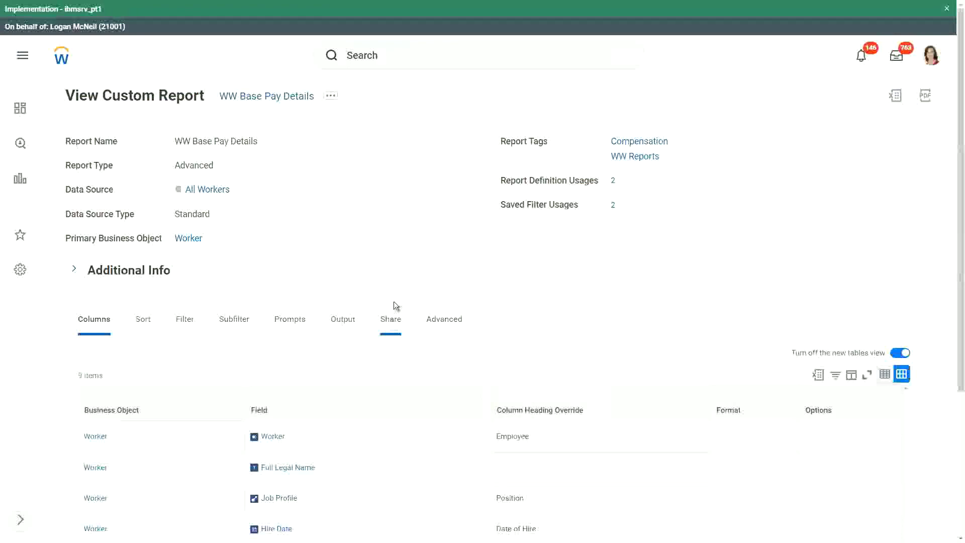
scroll(355, 360, "down", 1)
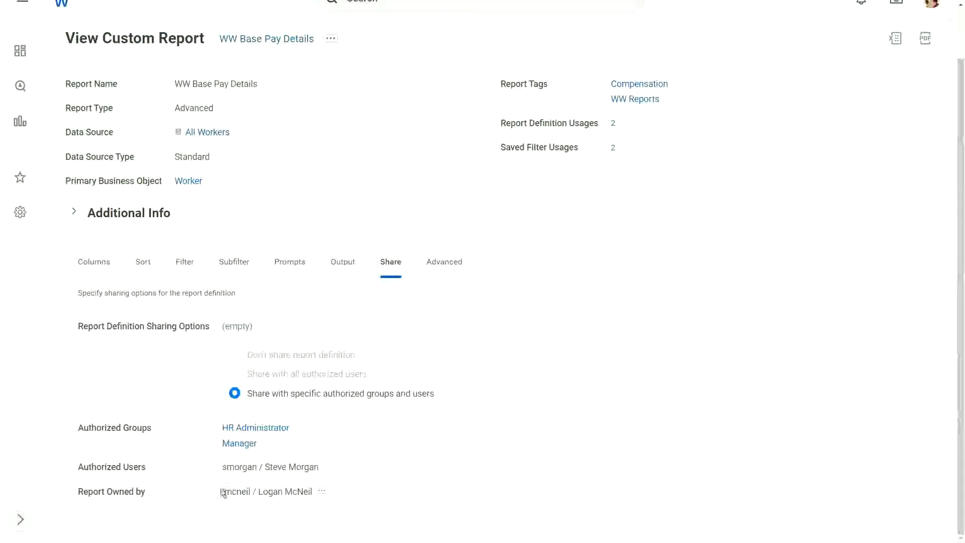
triple_click(290, 498)
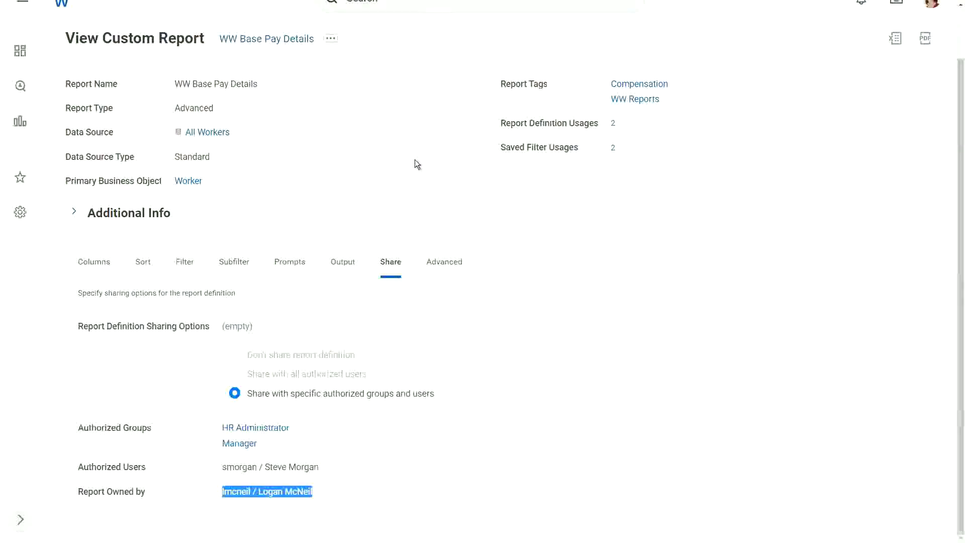
left_click(415, 159)
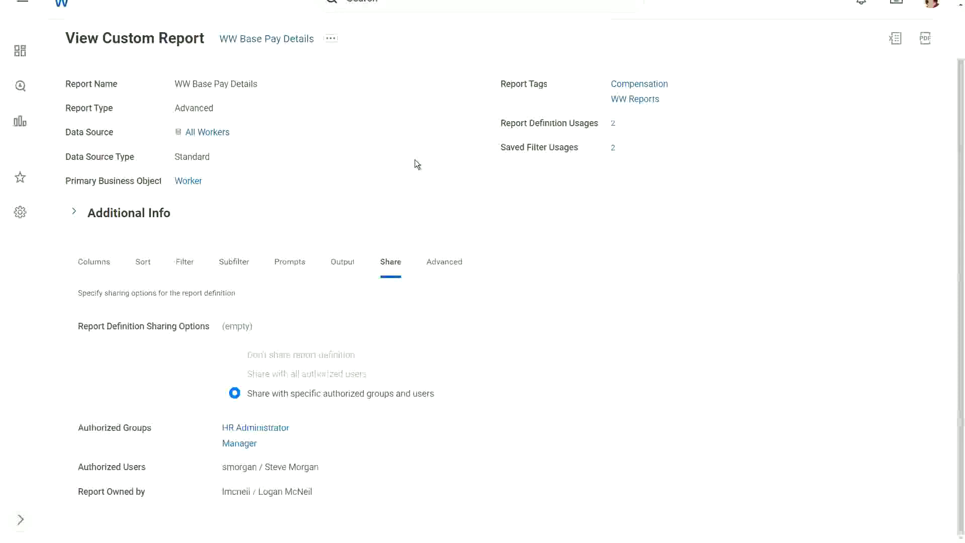
mouse_move(279, 471)
Transfer WW Base Pay Details ownership to the chosen new user from the report's actions menu.
left_click(330, 40)
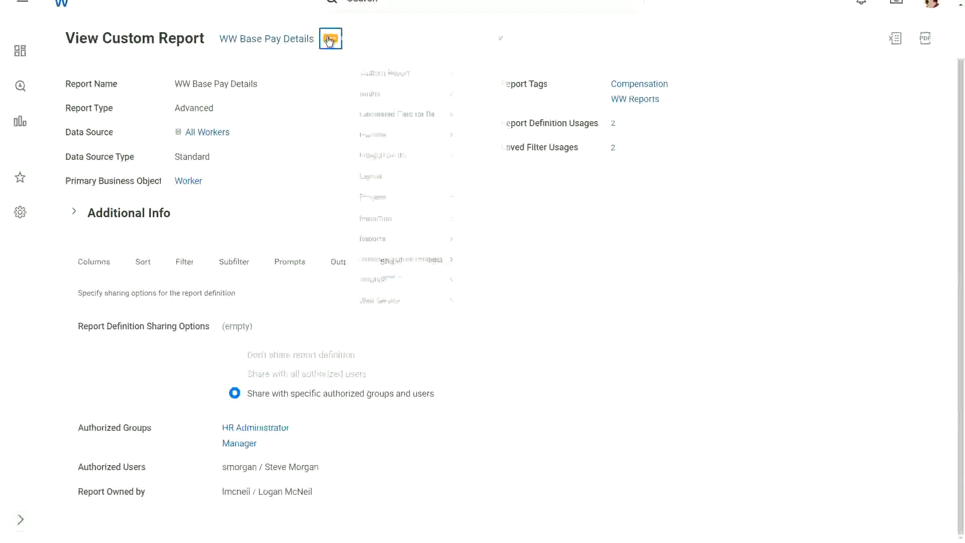
mouse_move(382, 94)
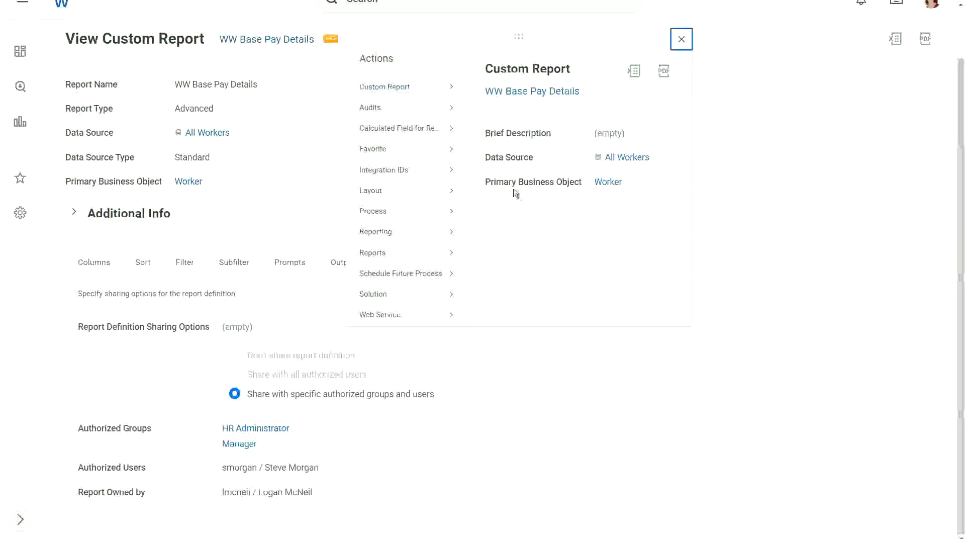
mouse_move(431, 85)
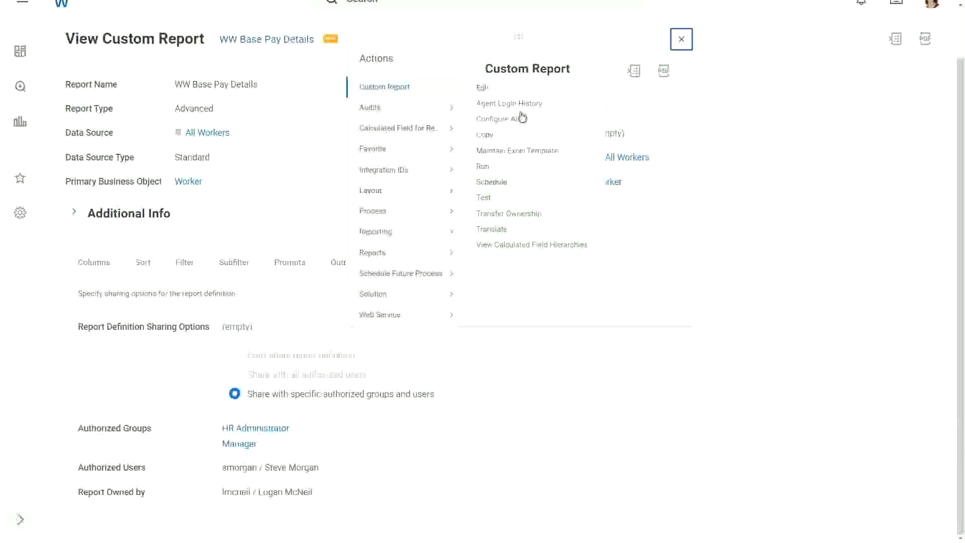
left_click(526, 214)
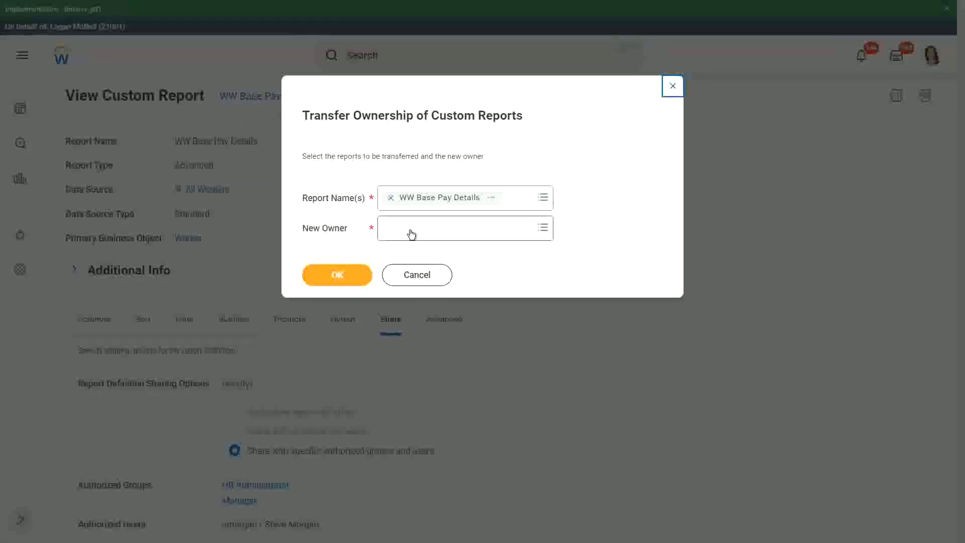
left_click(410, 230)
type("steve m")
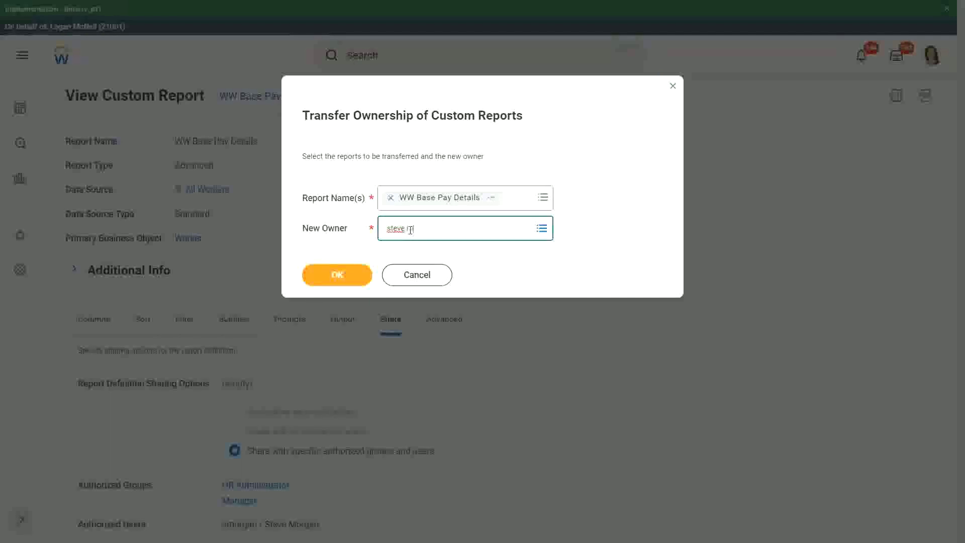
type("organ")
key("Return")
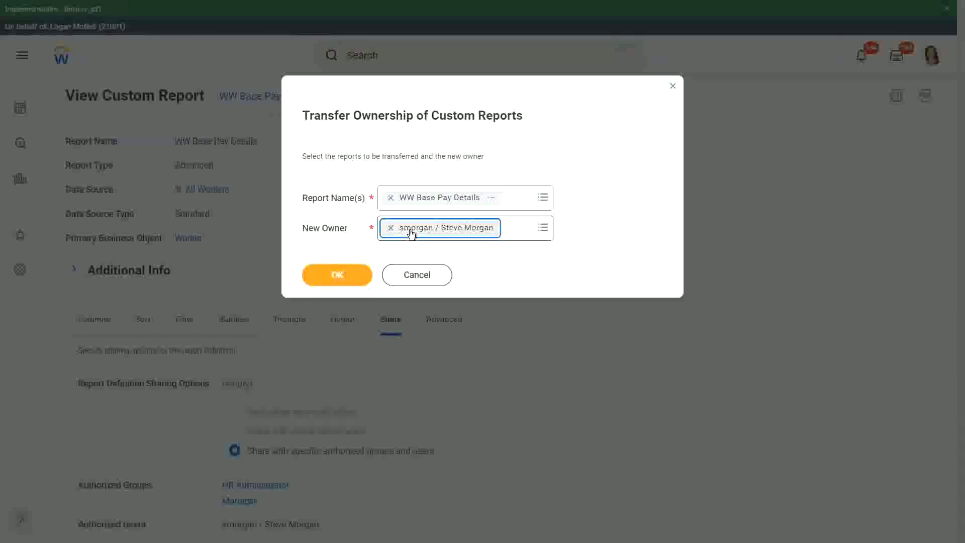
left_click(339, 275)
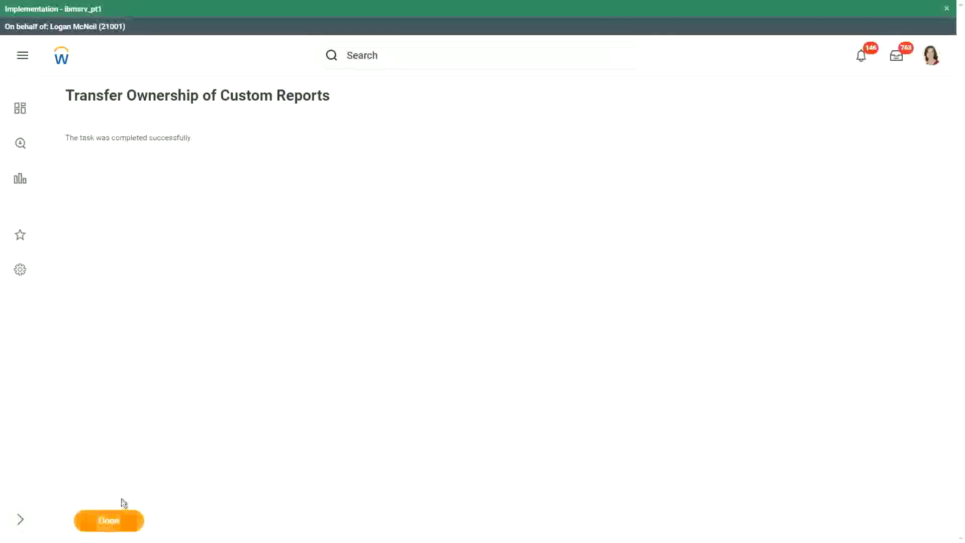
left_click(113, 519)
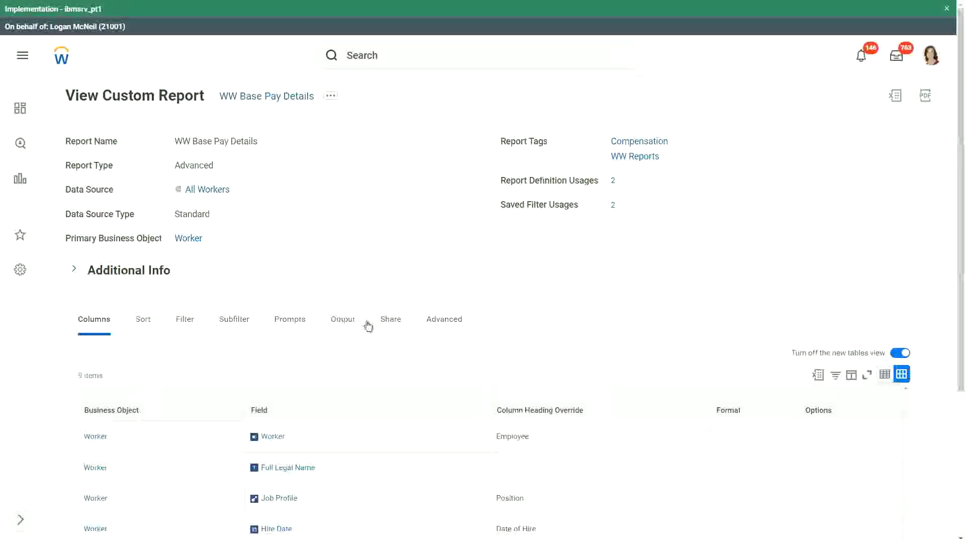
Scroll to Report Owned by and highlight the new owner's name to verify it.
scroll(326, 433, "down", 1)
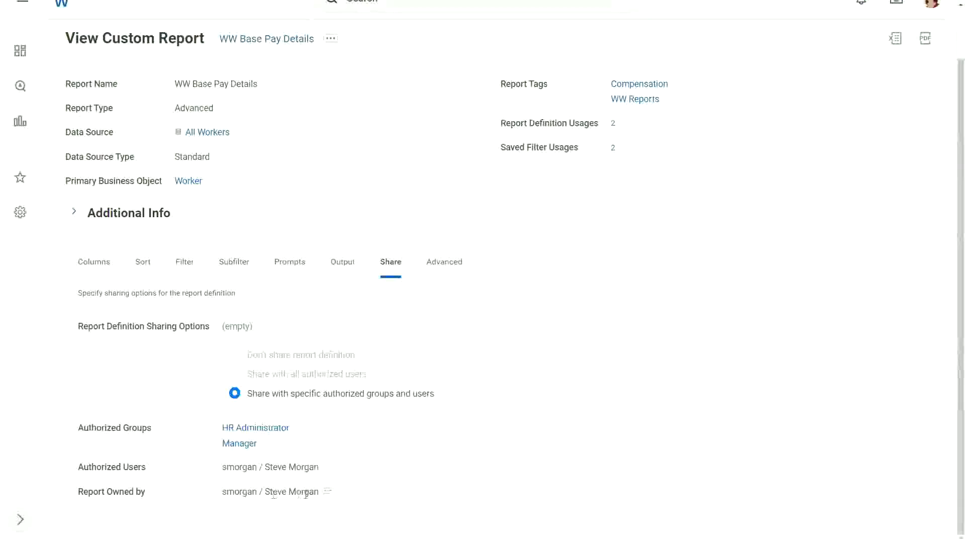
left_click_drag(265, 491, 319, 491)
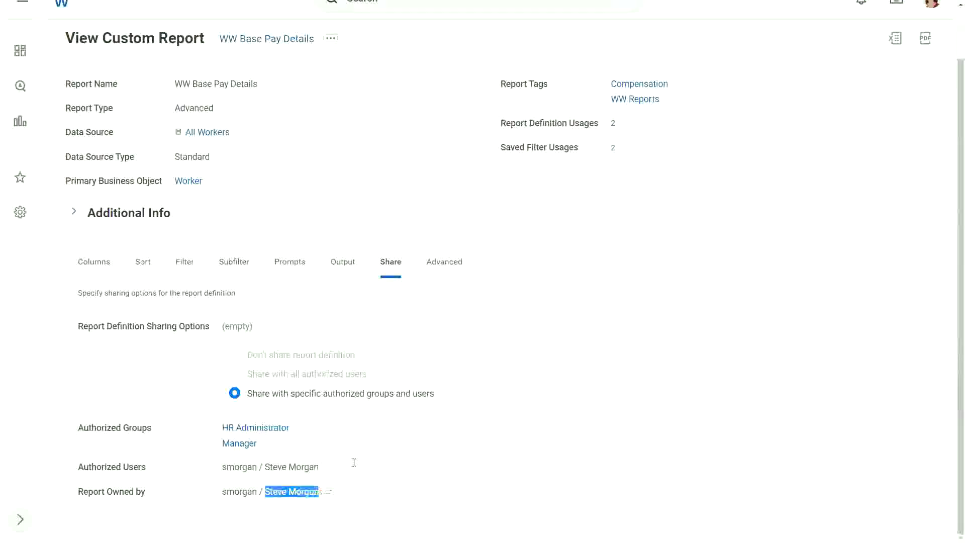
left_click(411, 176)
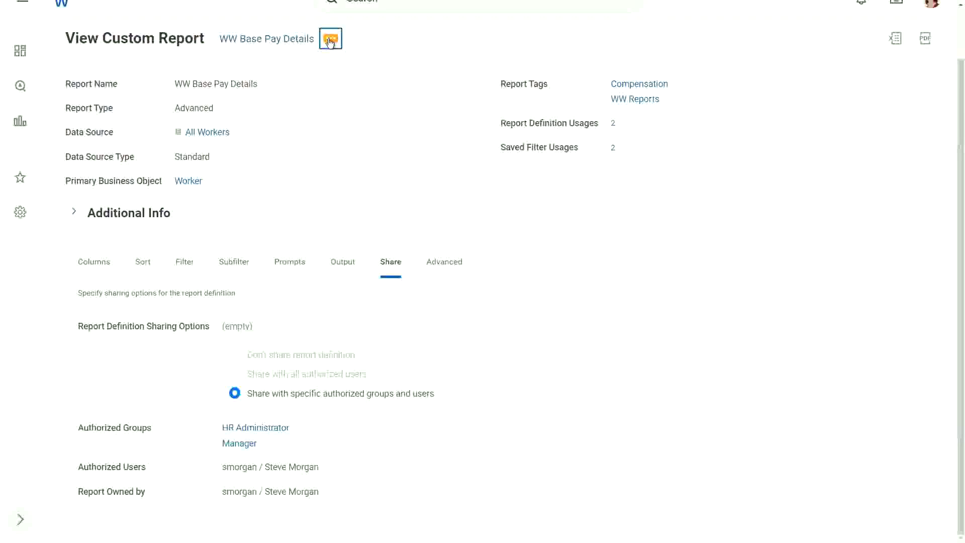
left_click(330, 40)
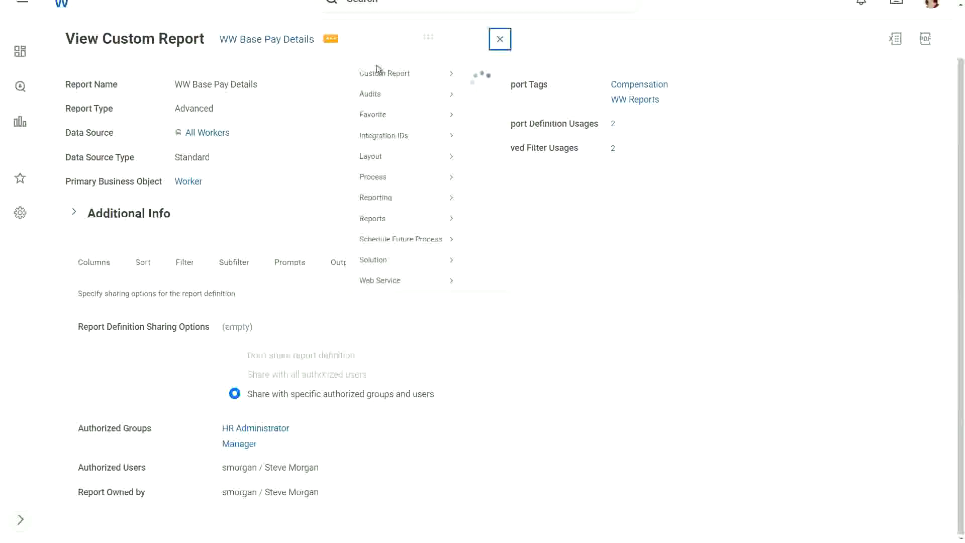
mouse_move(384, 89)
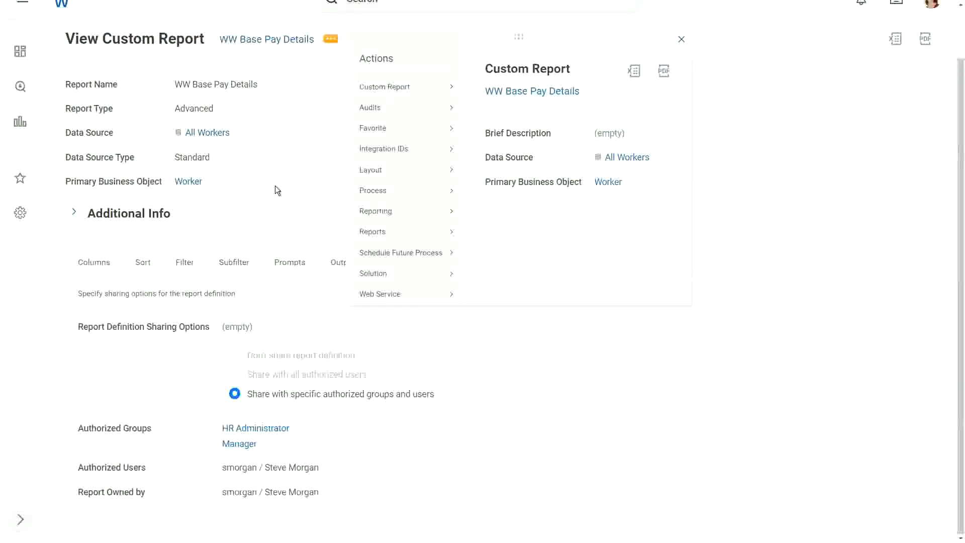
left_click(402, 88)
mouse_move(378, 90)
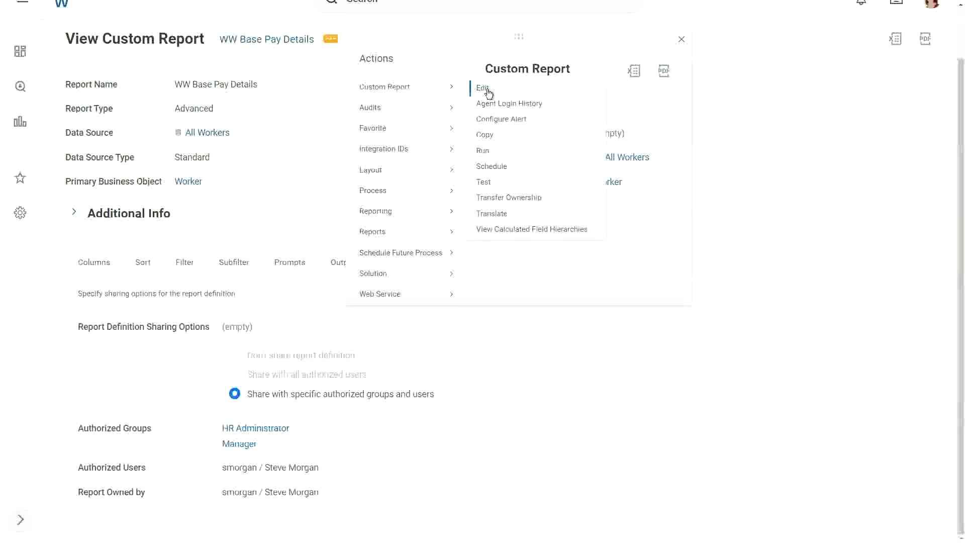
left_click(276, 200)
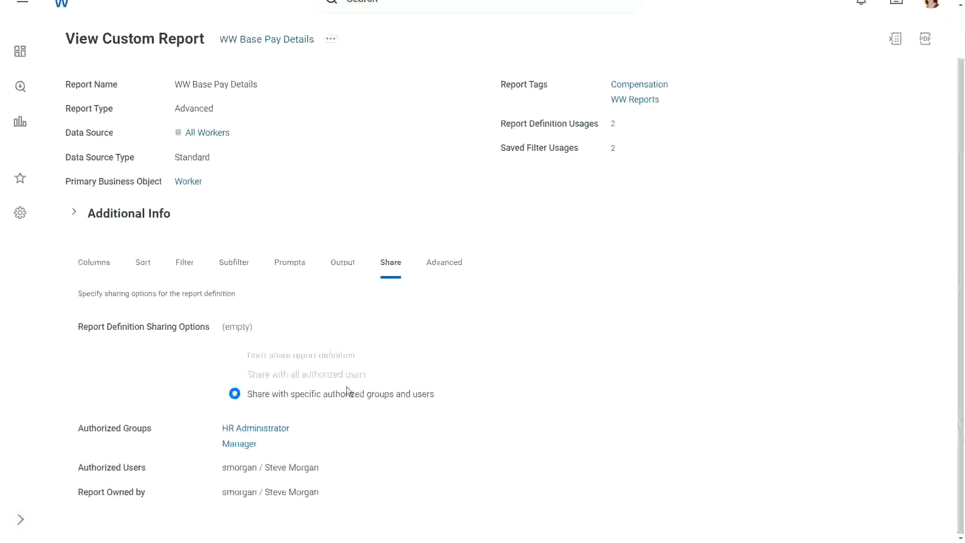
left_click_drag(264, 492, 317, 492)
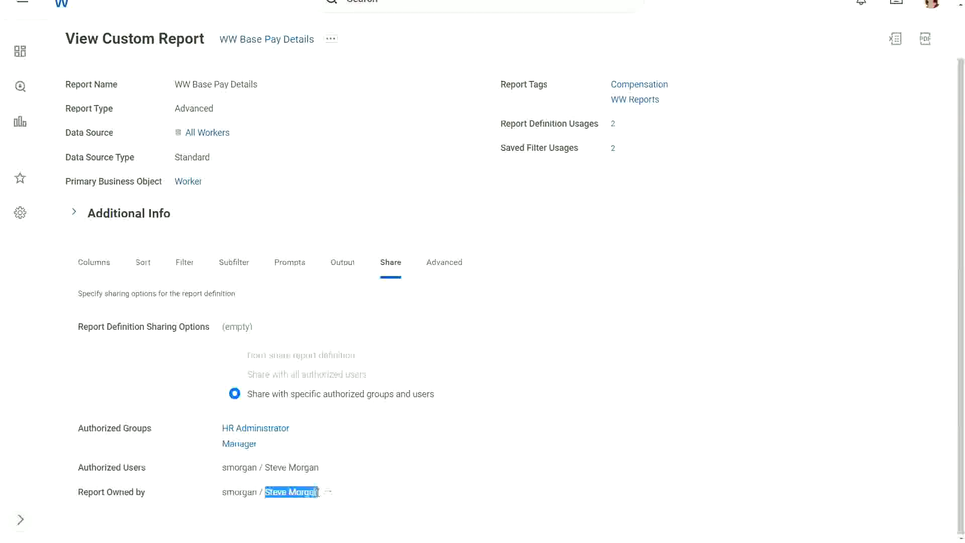
left_click(406, 192)
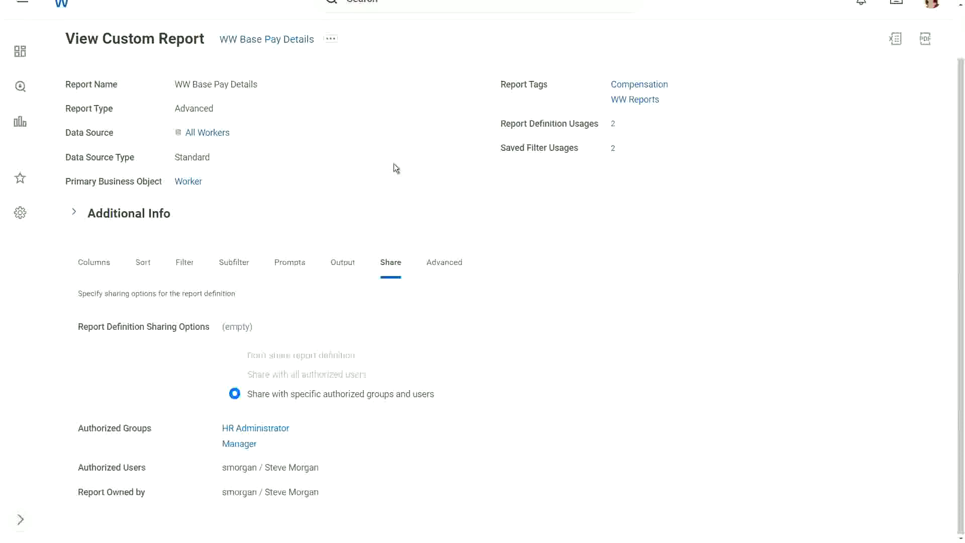
scroll(393, 164, "up", 1)
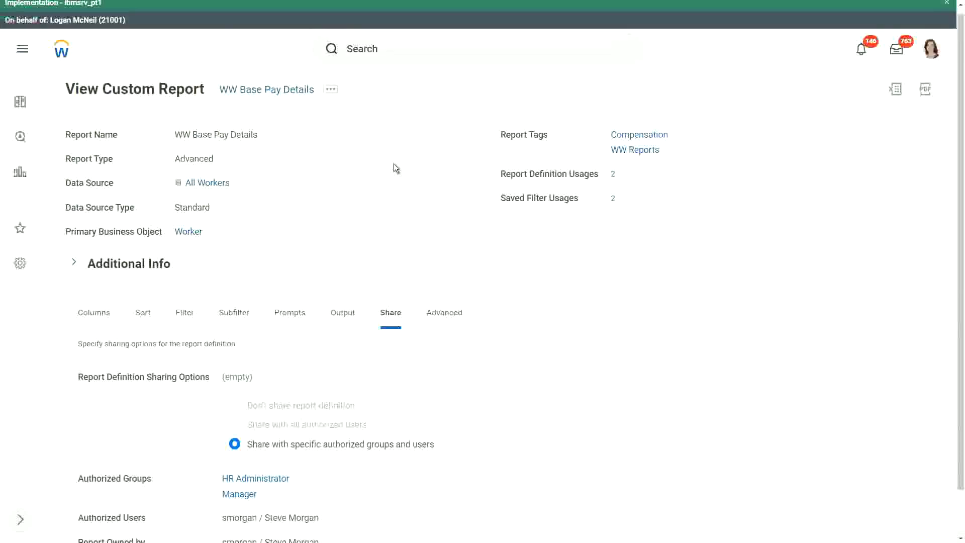
Find and open the Transfer Ownership of Custom Reports task.
left_click(383, 50)
left_click(269, 215)
left_click(407, 49)
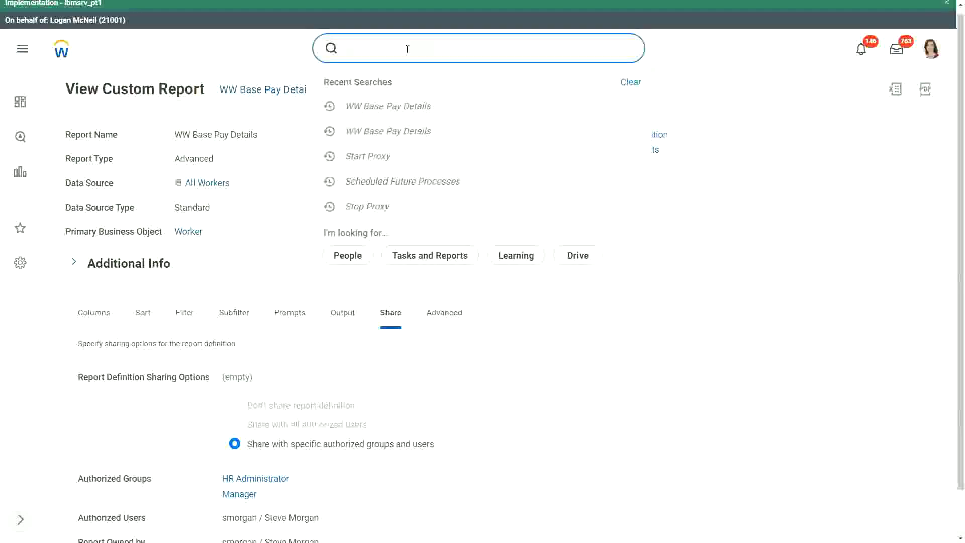
type("transfer owner")
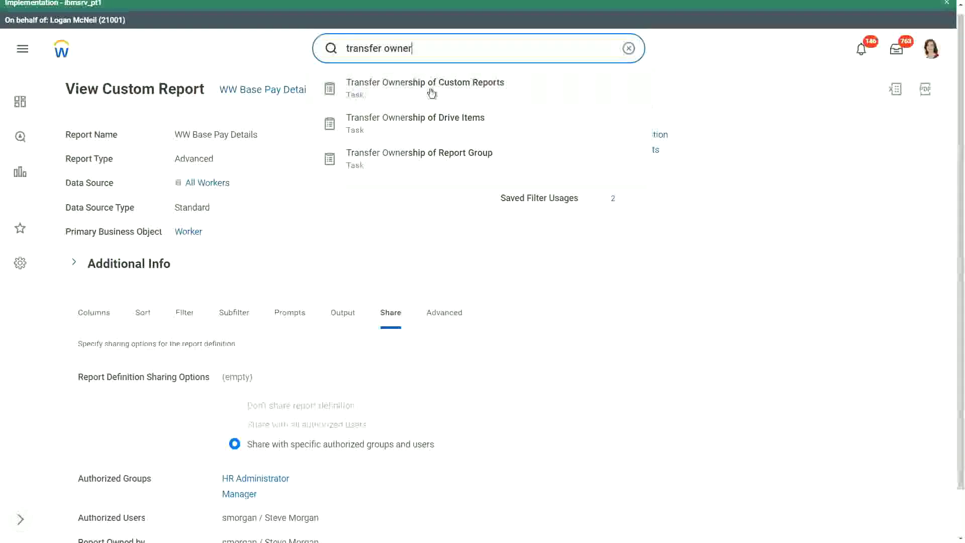
left_click(446, 86)
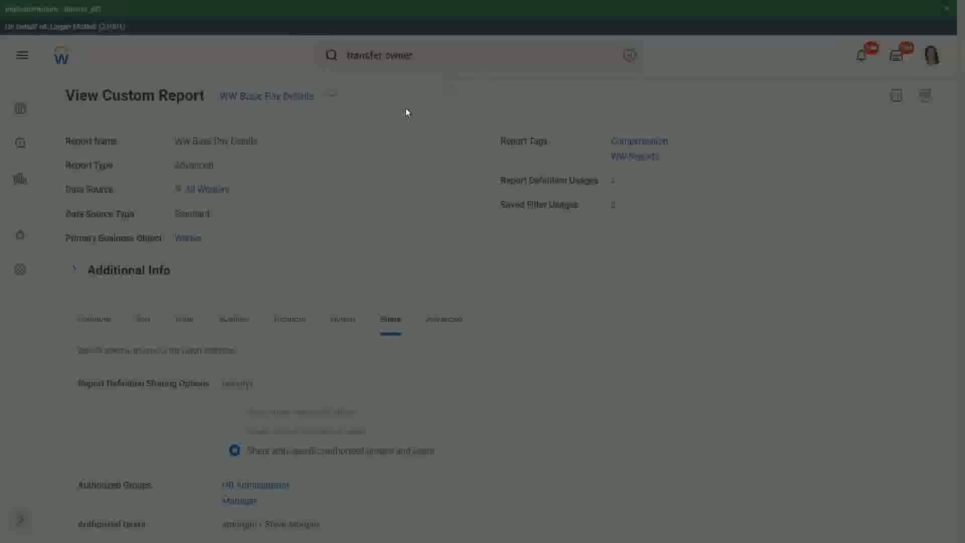
Select WW Base Pay Details and transfer its ownership back to the original owner.
left_click(411, 201)
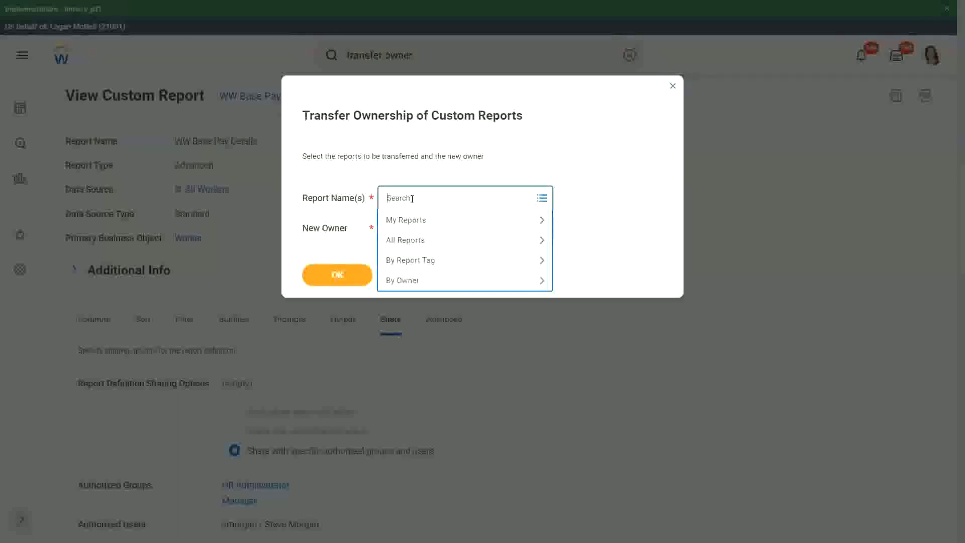
type("ww base pay")
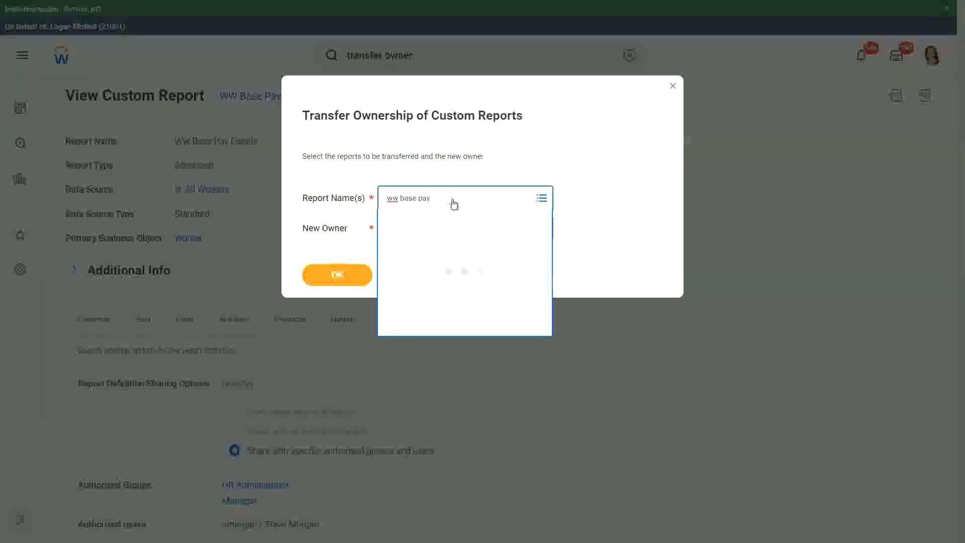
left_click(640, 222)
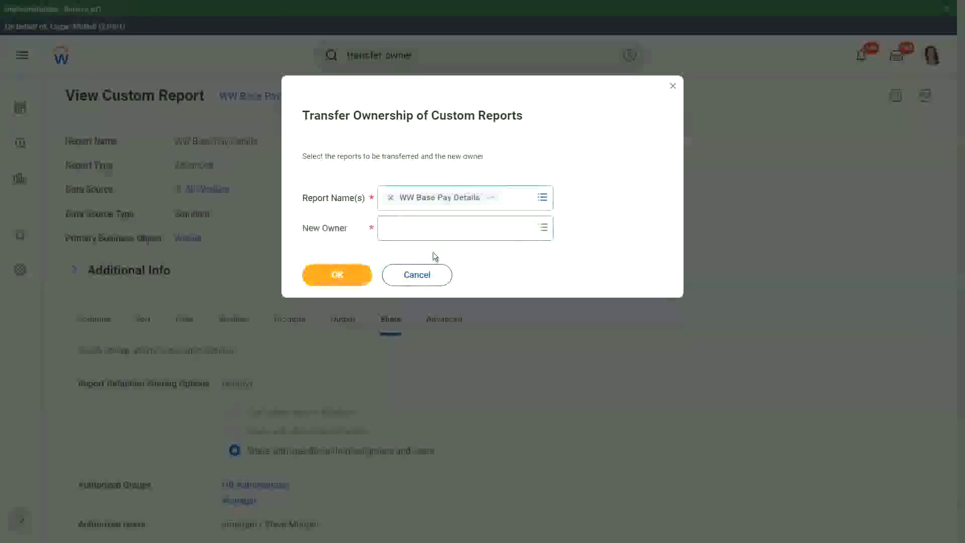
left_click(405, 232)
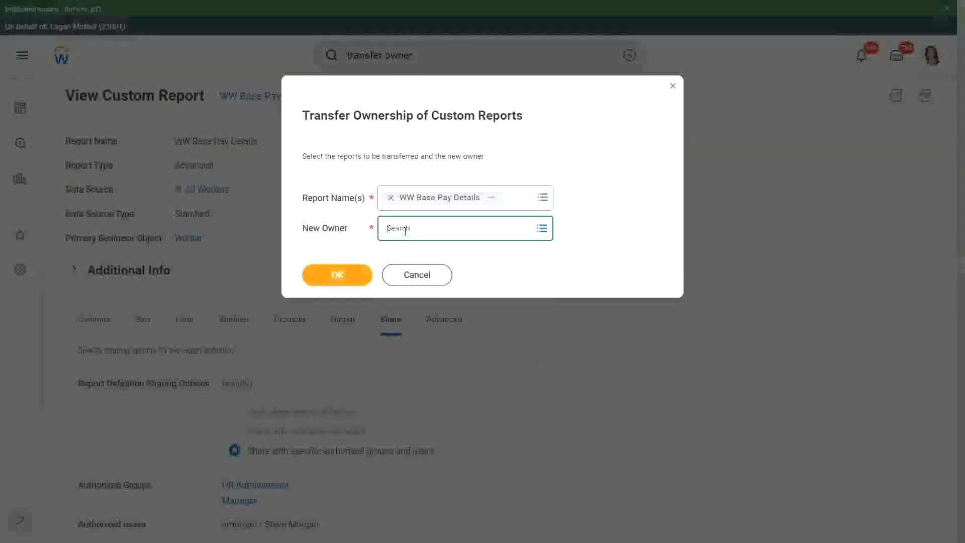
type("lmcneill / Logan McNeill")
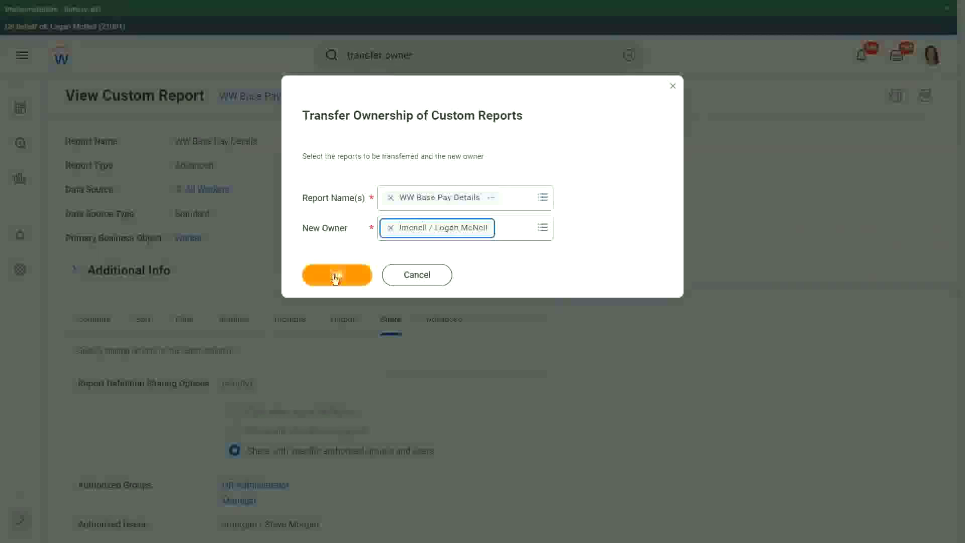
left_click(335, 278)
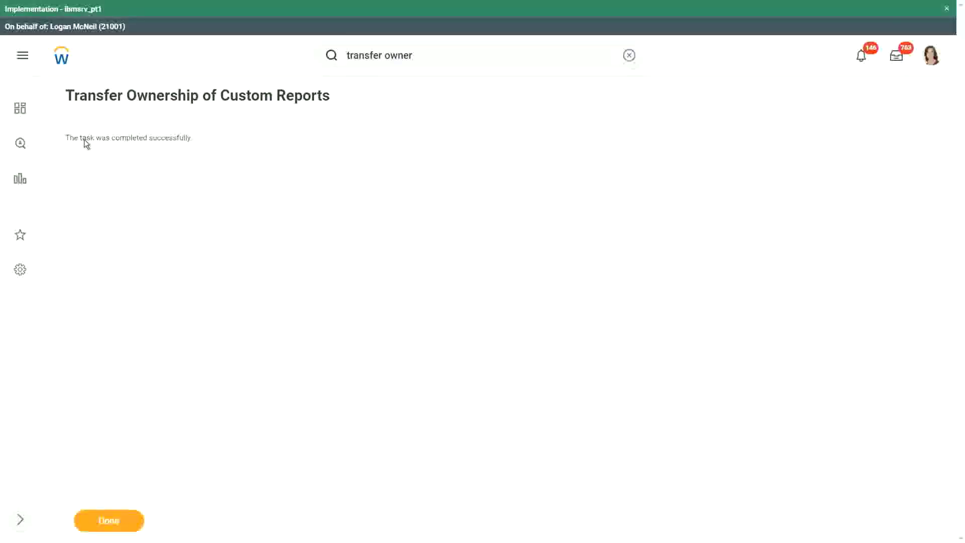
left_click_drag(85, 140, 184, 140)
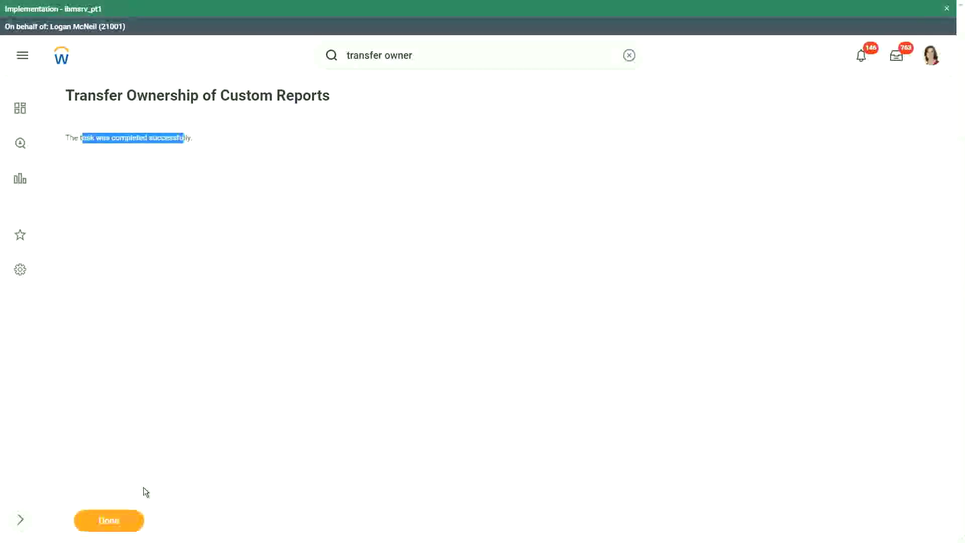
Return to the WW Base Pay Details report and complete the 'transfer ownership' search.
left_click(109, 519)
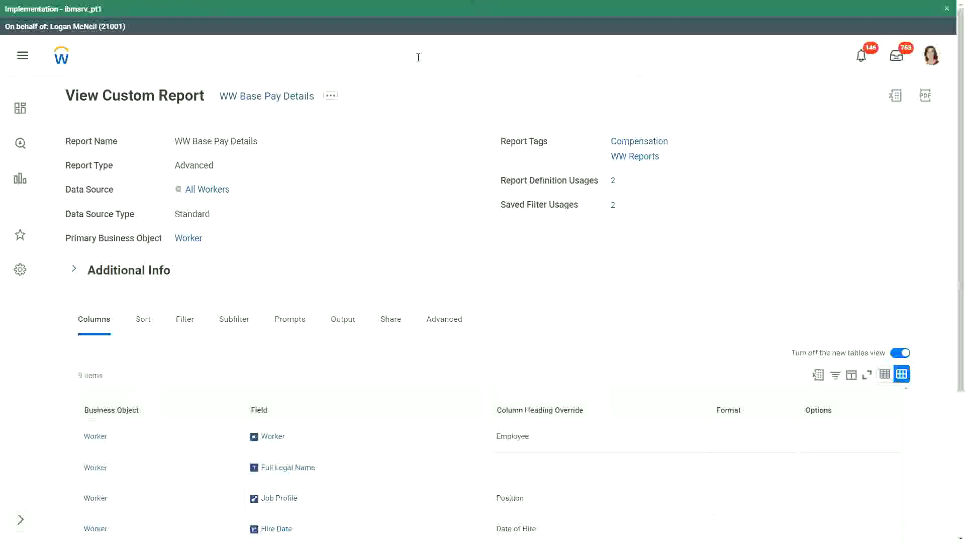
left_click(417, 56)
type("ship")
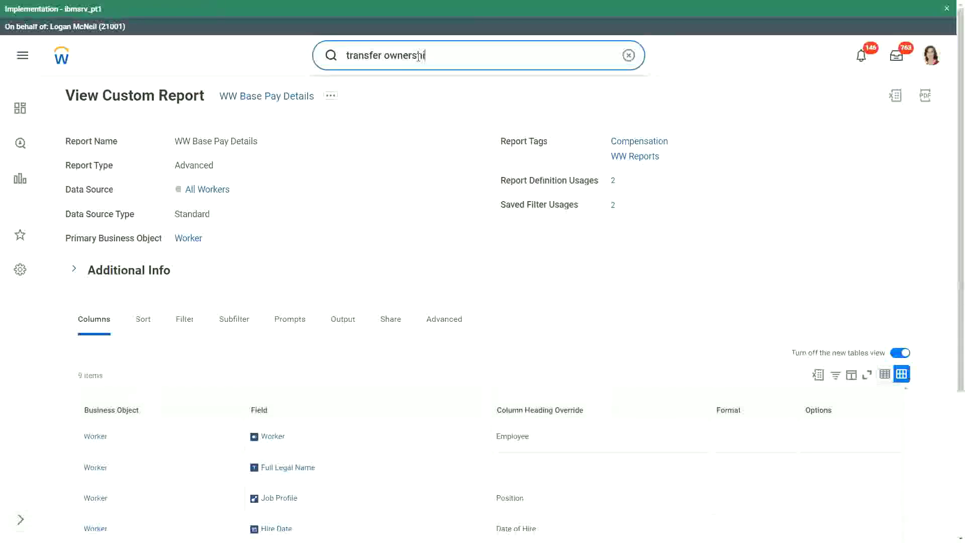